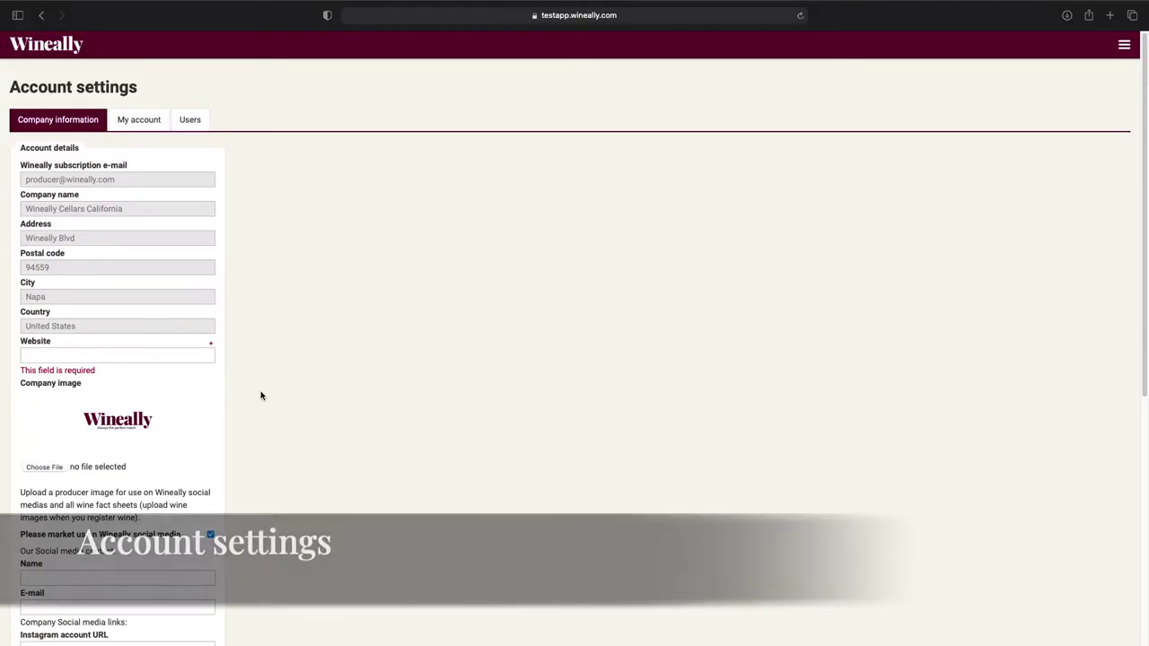
Enter wineallycellars.com as the company website in the account details
{"action": "left_click", "coordinate": [182, 358]}
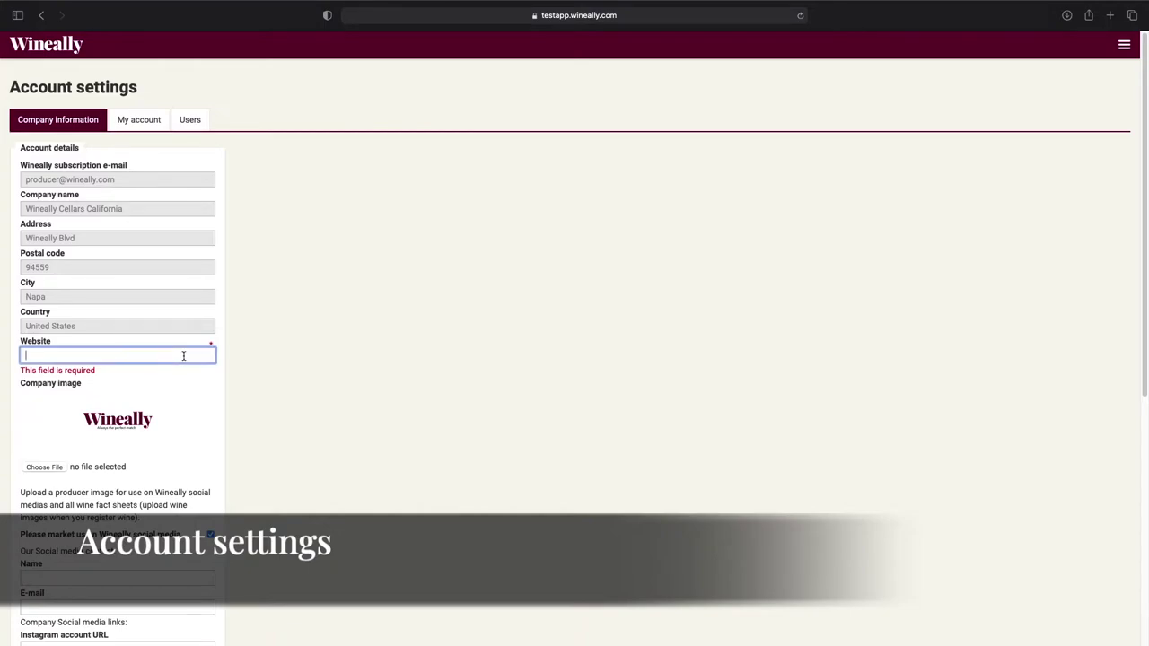
{"action": "type", "text": "wineally"}
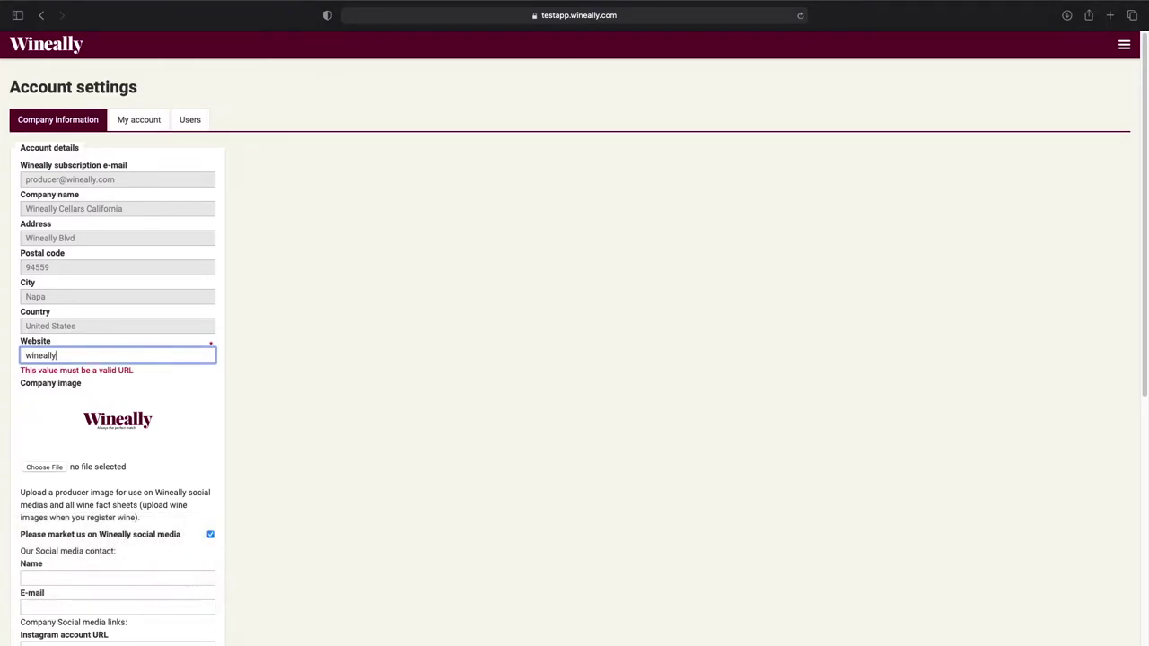
{"action": "type", "text": "cellars.com"}
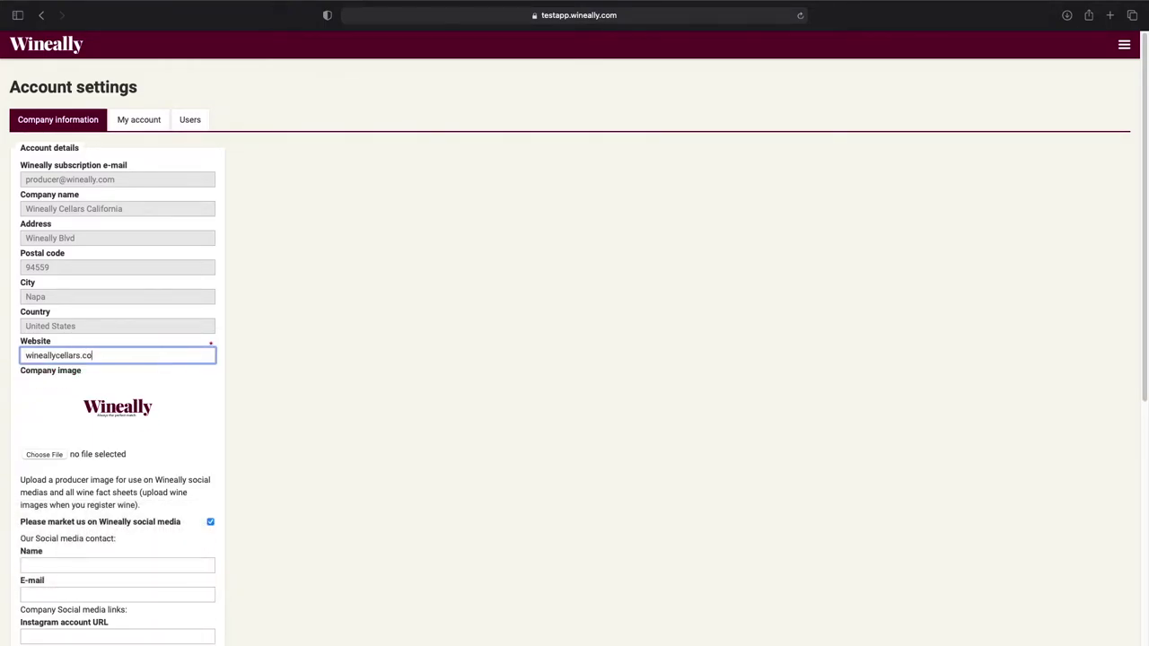
{"action": "left_click", "coordinate": [258, 376]}
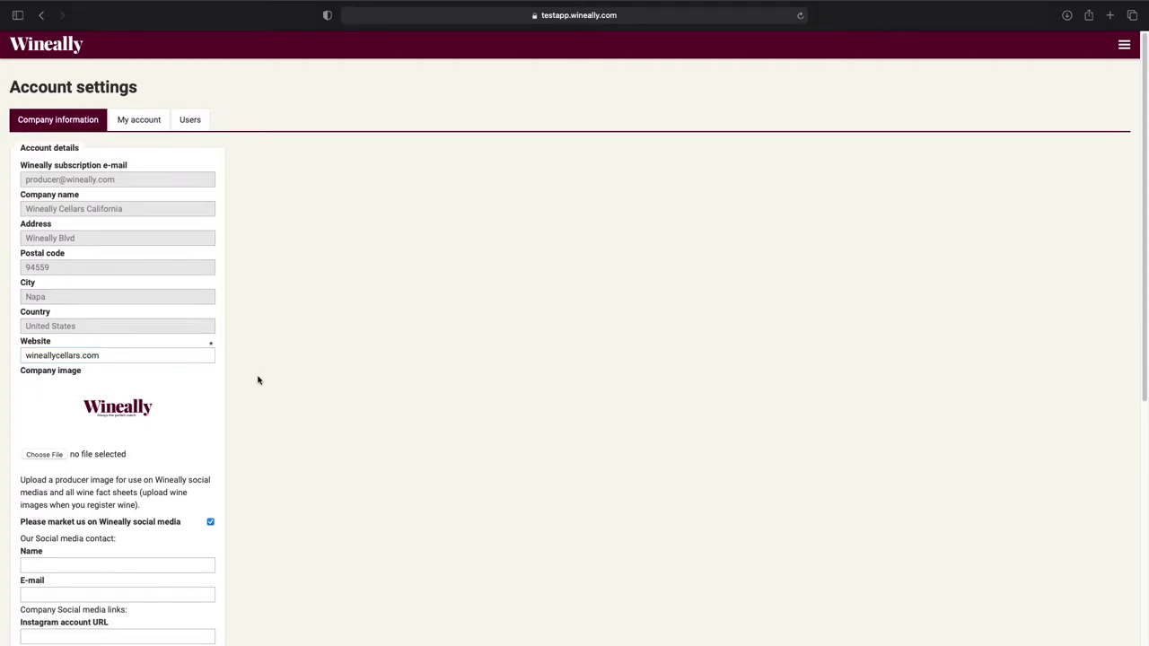
Save the company information with the option for marketing on Wineally social media enabled
{"action": "scroll", "coordinate": [258, 381], "scroll_direction": "down", "scroll_amount": 2}
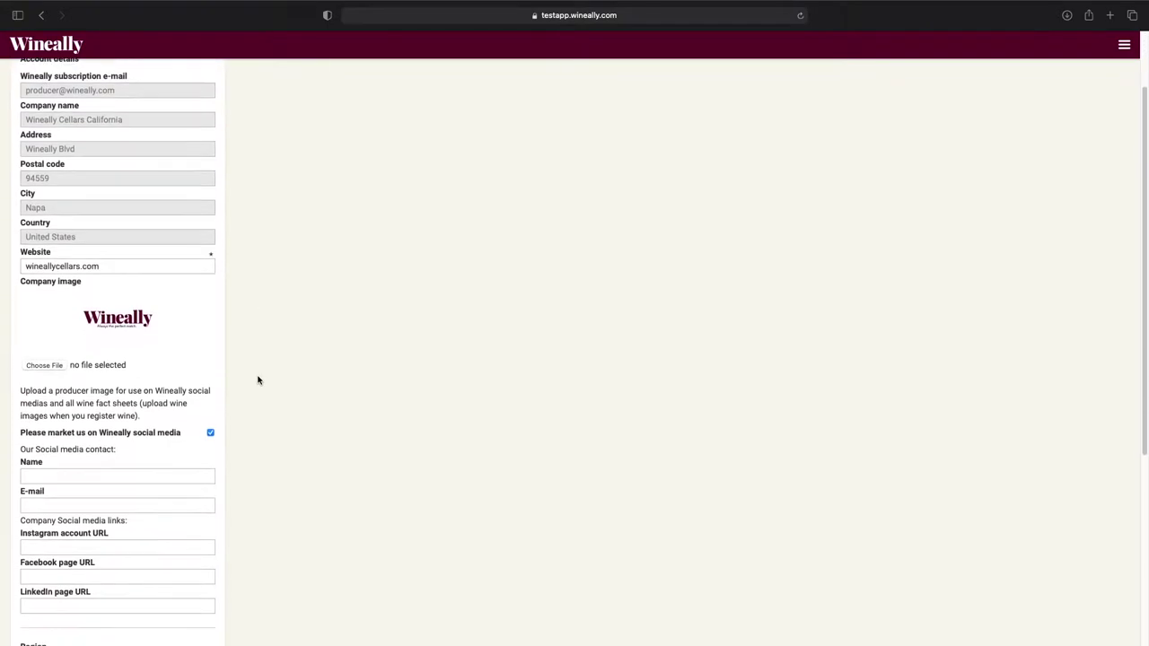
{"action": "scroll", "coordinate": [258, 380], "scroll_direction": "down", "scroll_amount": 3}
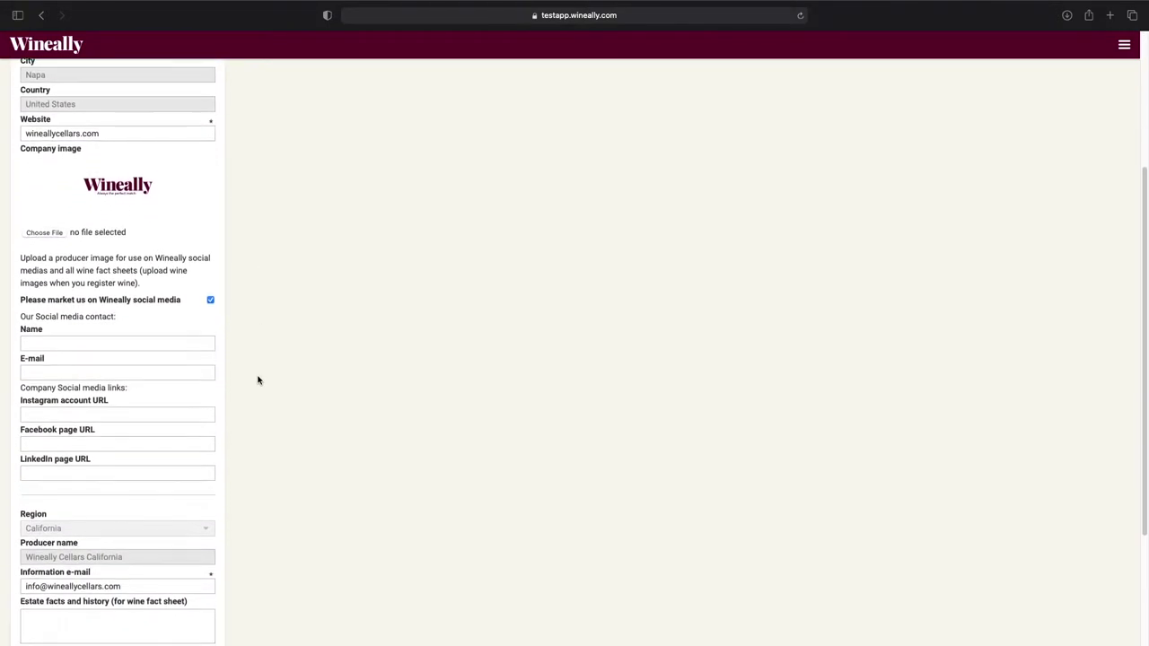
{"action": "scroll", "coordinate": [257, 380], "scroll_direction": "down", "scroll_amount": 3}
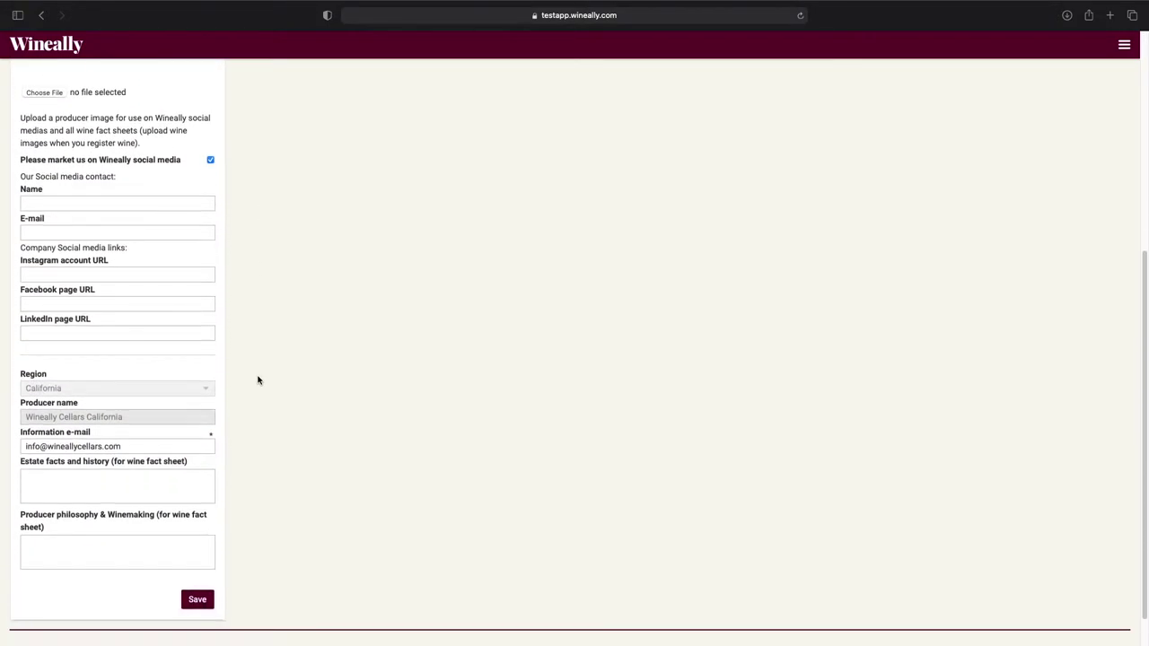
{"action": "scroll", "coordinate": [257, 381], "scroll_direction": "down", "scroll_amount": 1}
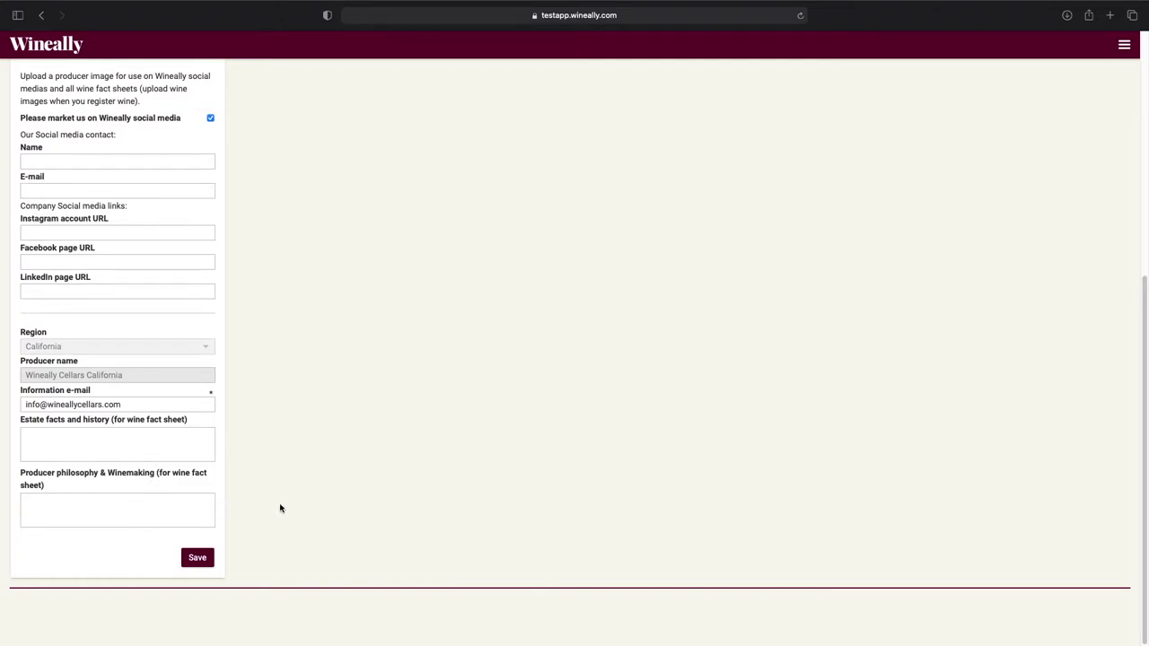
{"action": "left_click", "coordinate": [210, 121]}
{"action": "left_click", "coordinate": [210, 119]}
{"action": "left_click", "coordinate": [198, 558]}
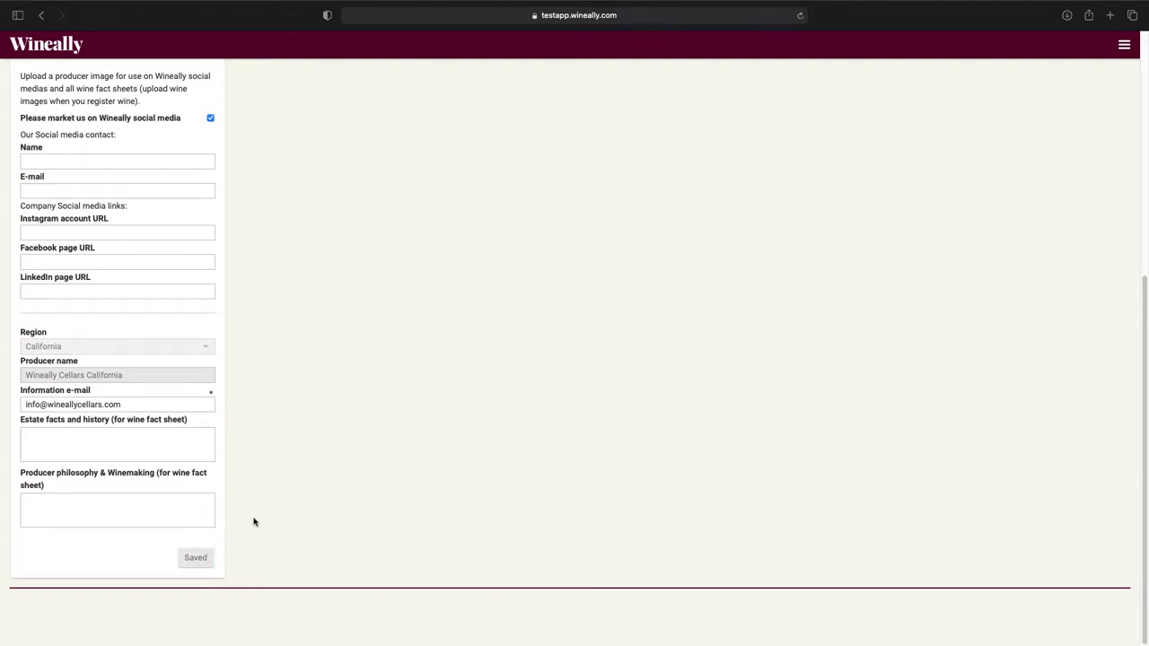
Open the personal account settings and look through the available account languages
{"action": "scroll", "coordinate": [254, 522], "scroll_direction": "up", "scroll_amount": 5}
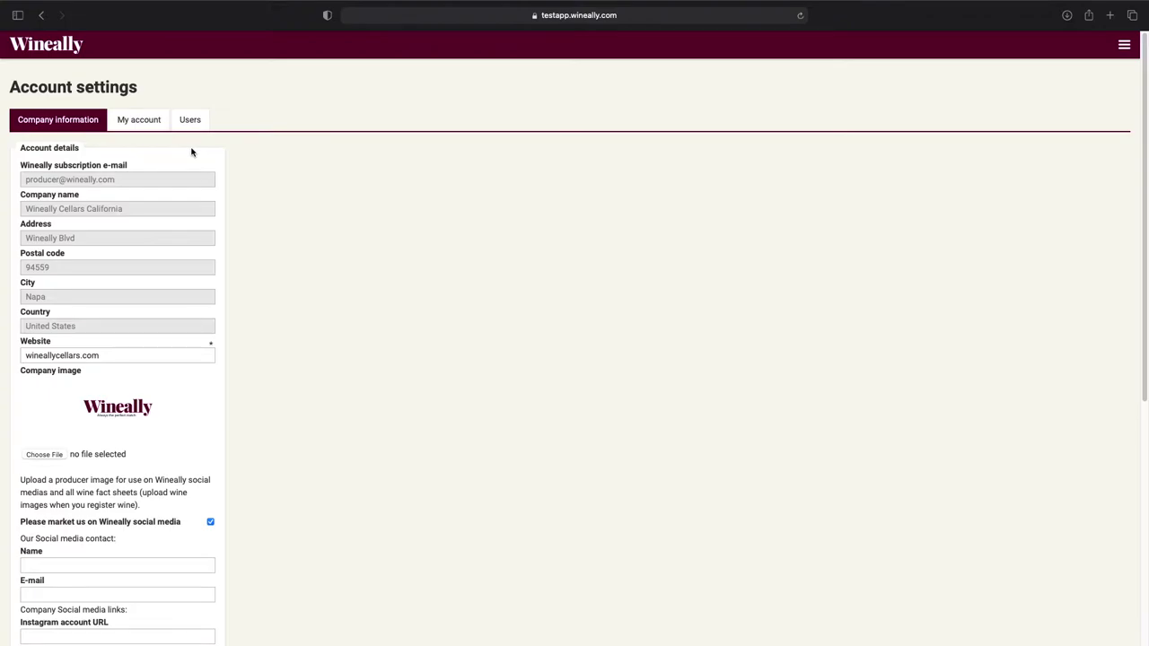
{"action": "left_click", "coordinate": [148, 124]}
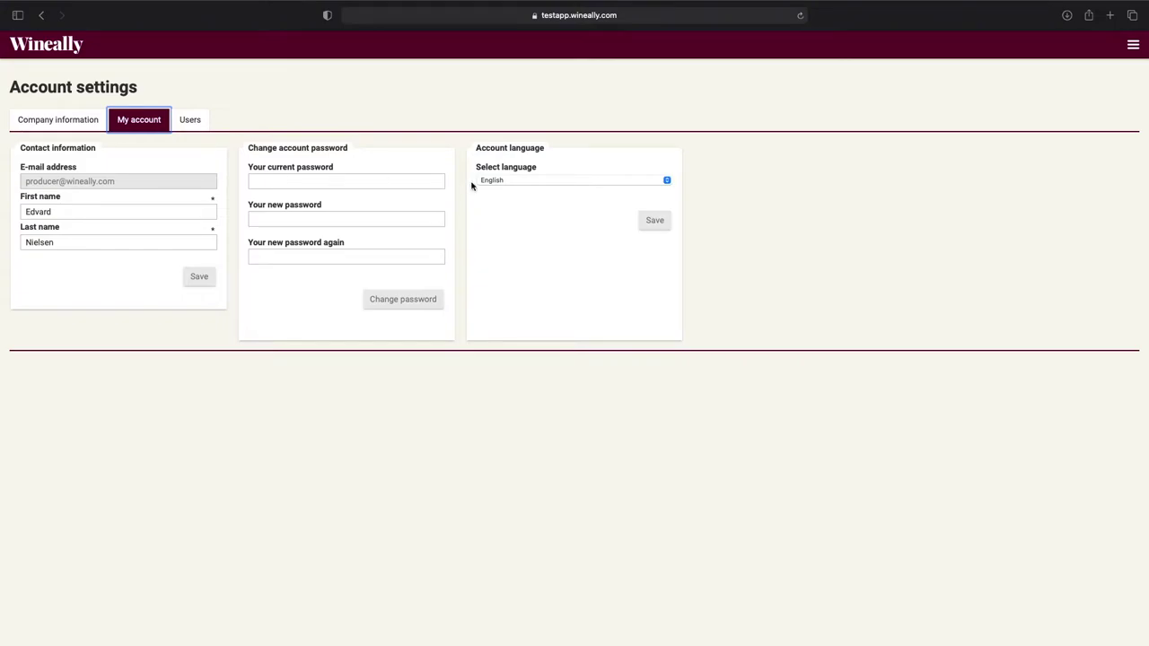
{"action": "left_click", "coordinate": [499, 181]}
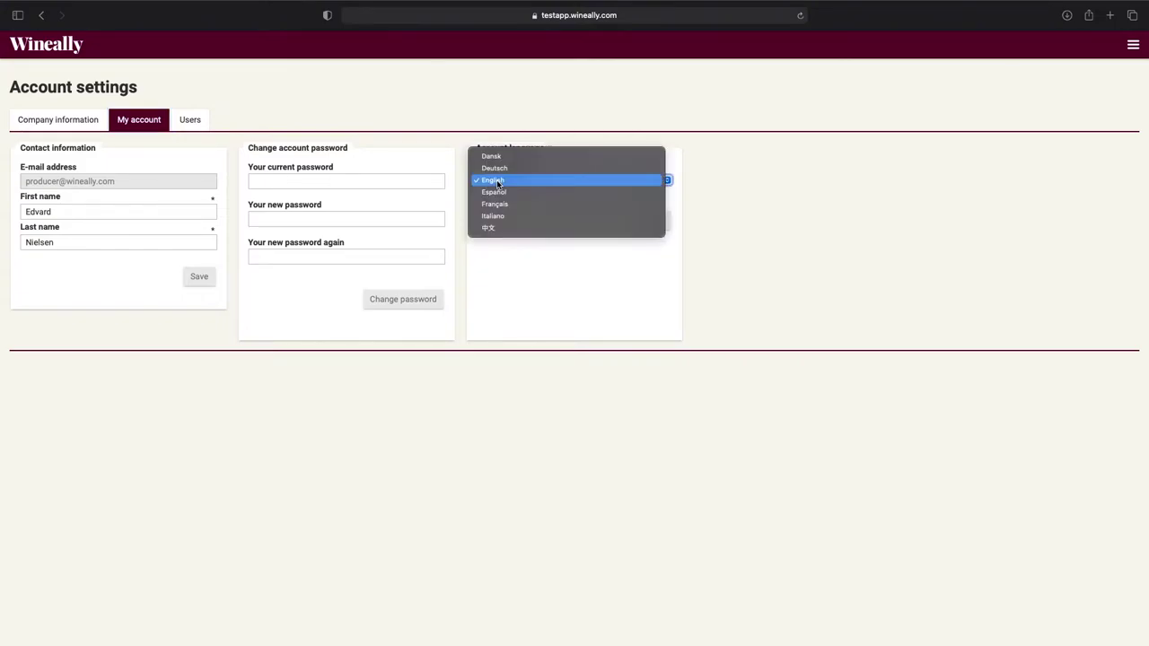
{"action": "left_click", "coordinate": [494, 271]}
Invite a user by e-mail address with the Administrator position, and view the comparison of position privileges
{"action": "left_click", "coordinate": [196, 123]}
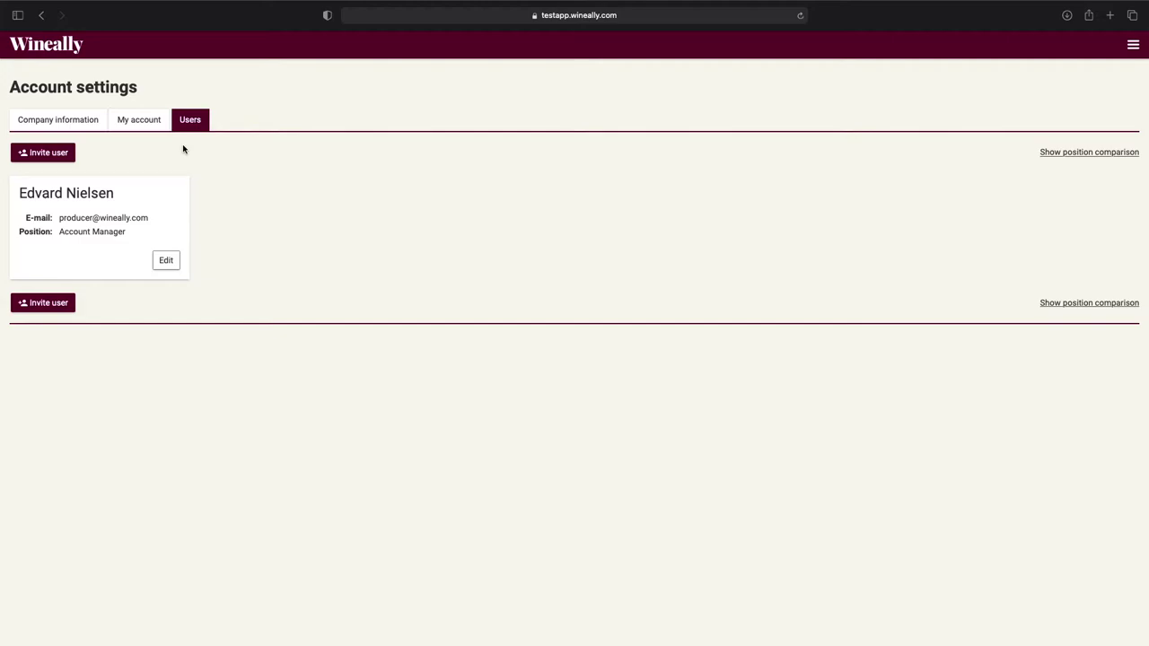
{"action": "left_click", "coordinate": [47, 153]}
{"action": "left_click", "coordinate": [548, 347]}
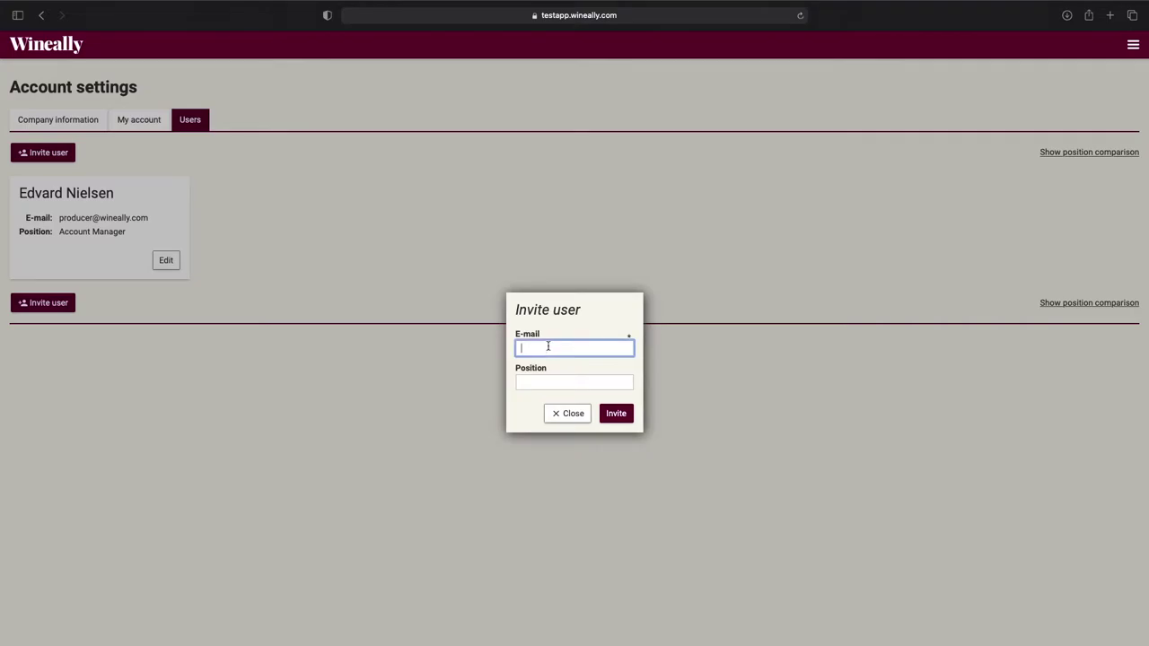
{"action": "key", "text": "super+v"}
{"action": "left_click", "coordinate": [550, 383]}
{"action": "left_click", "coordinate": [552, 383]}
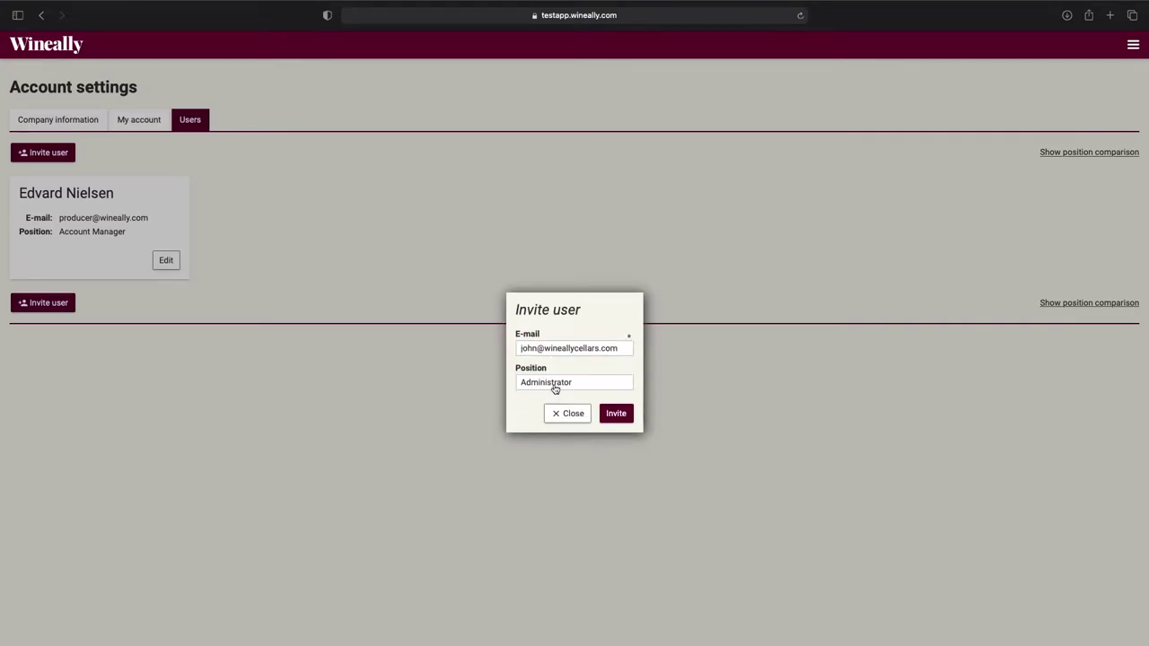
{"action": "left_click", "coordinate": [615, 414]}
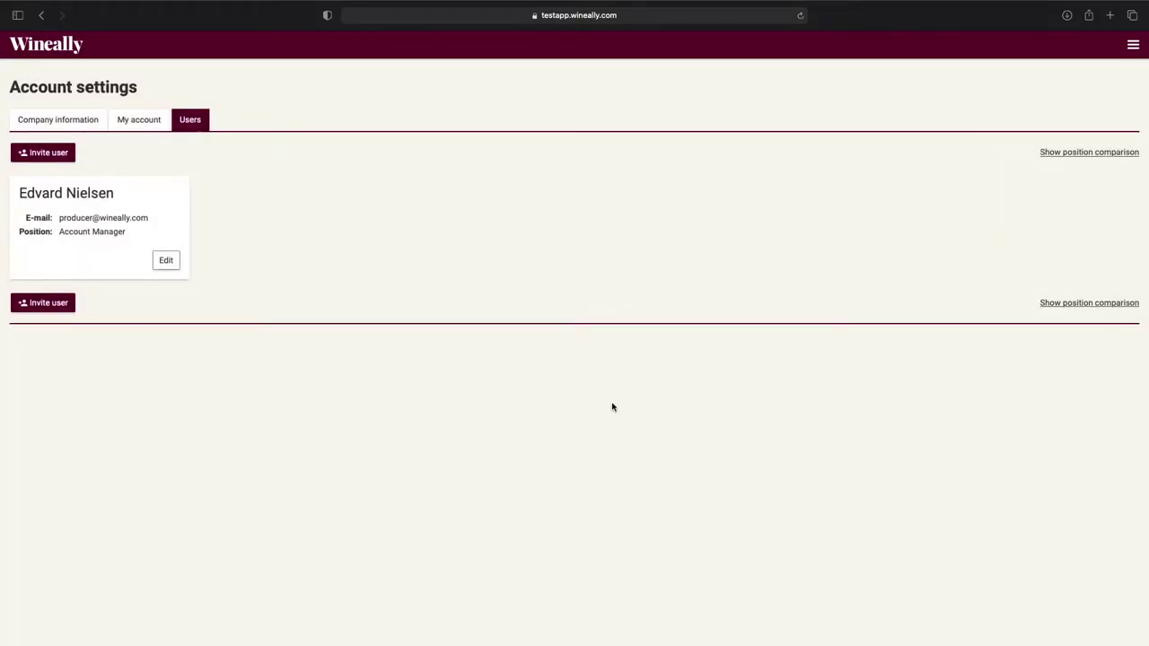
{"action": "left_click", "coordinate": [1048, 305]}
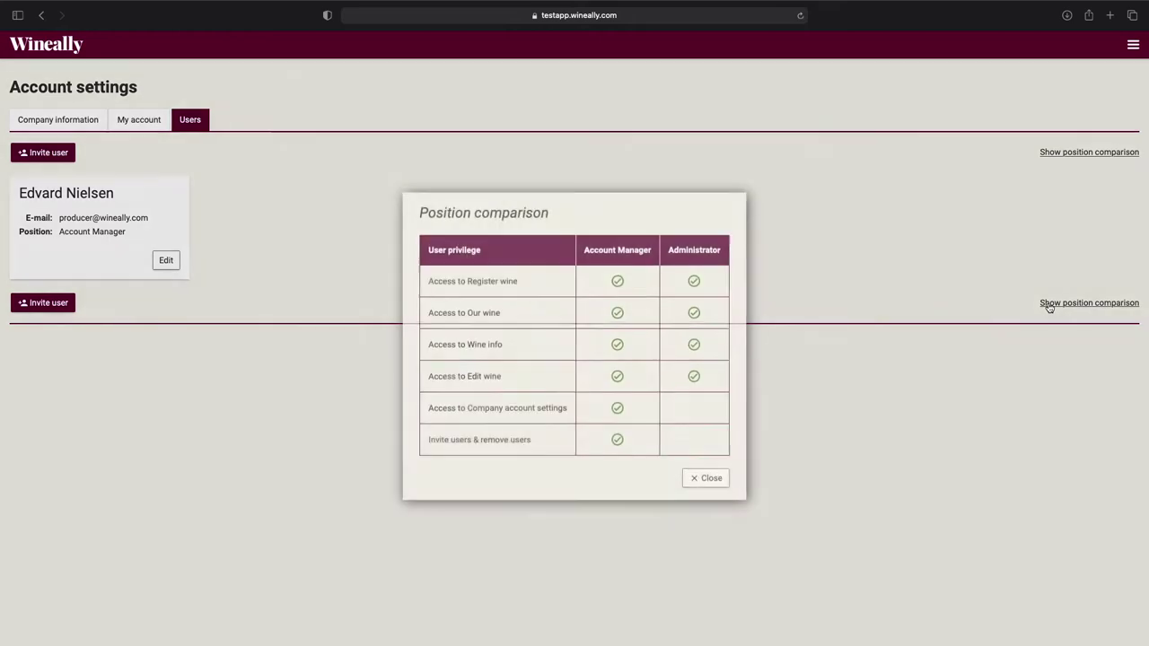
{"action": "left_click", "coordinate": [721, 483]}
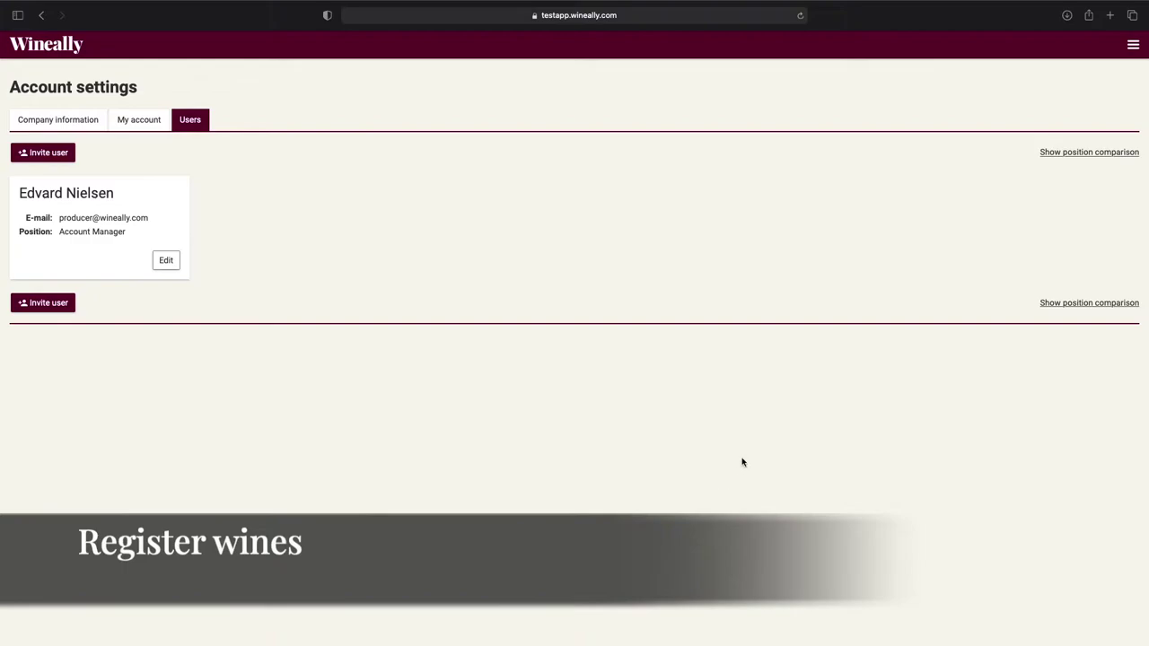
Go to wine registration and add a new wine named Napa Valley Chardonnay
{"action": "left_click", "coordinate": [1132, 46]}
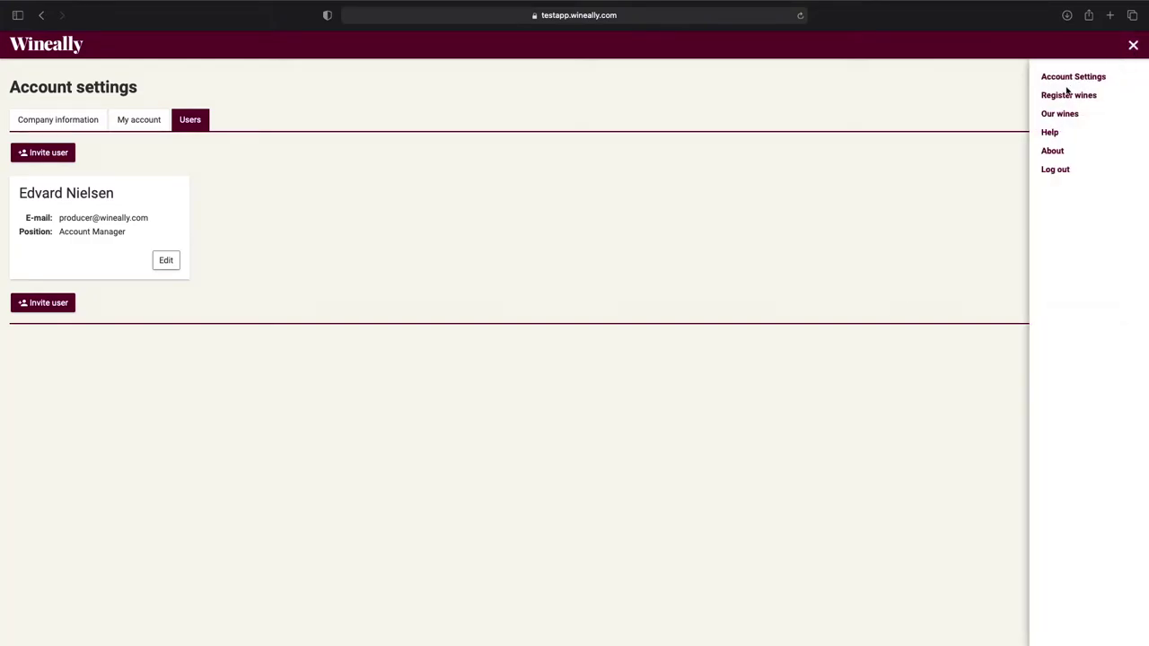
{"action": "left_click", "coordinate": [1066, 95]}
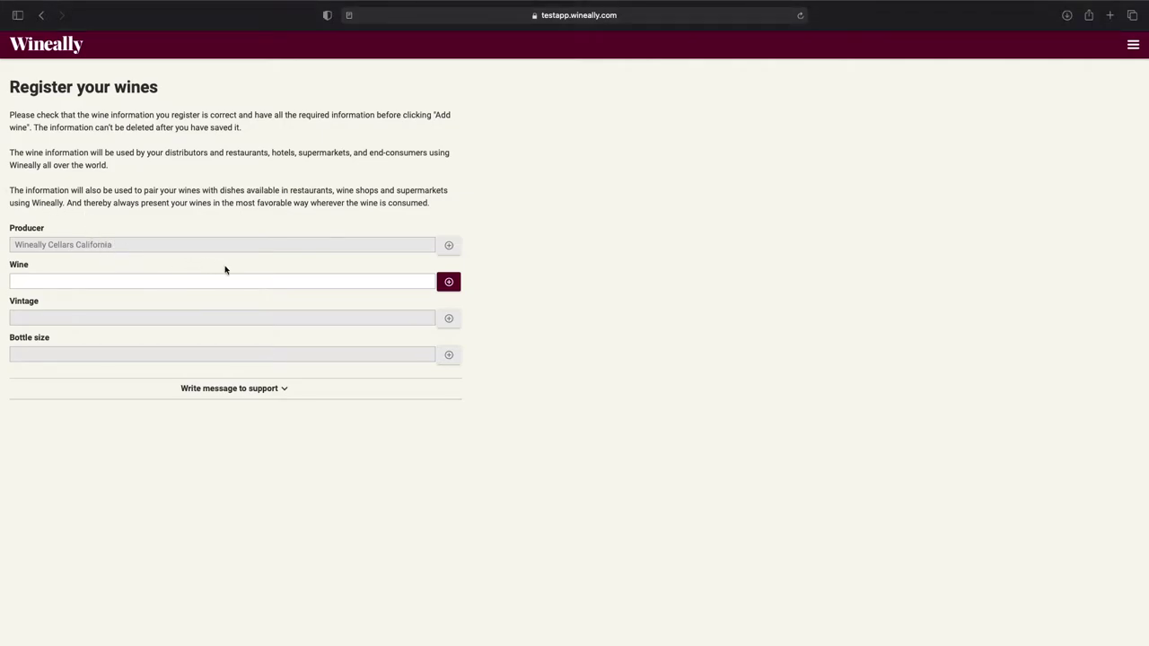
{"action": "left_click", "coordinate": [449, 282]}
{"action": "left_click", "coordinate": [538, 358]}
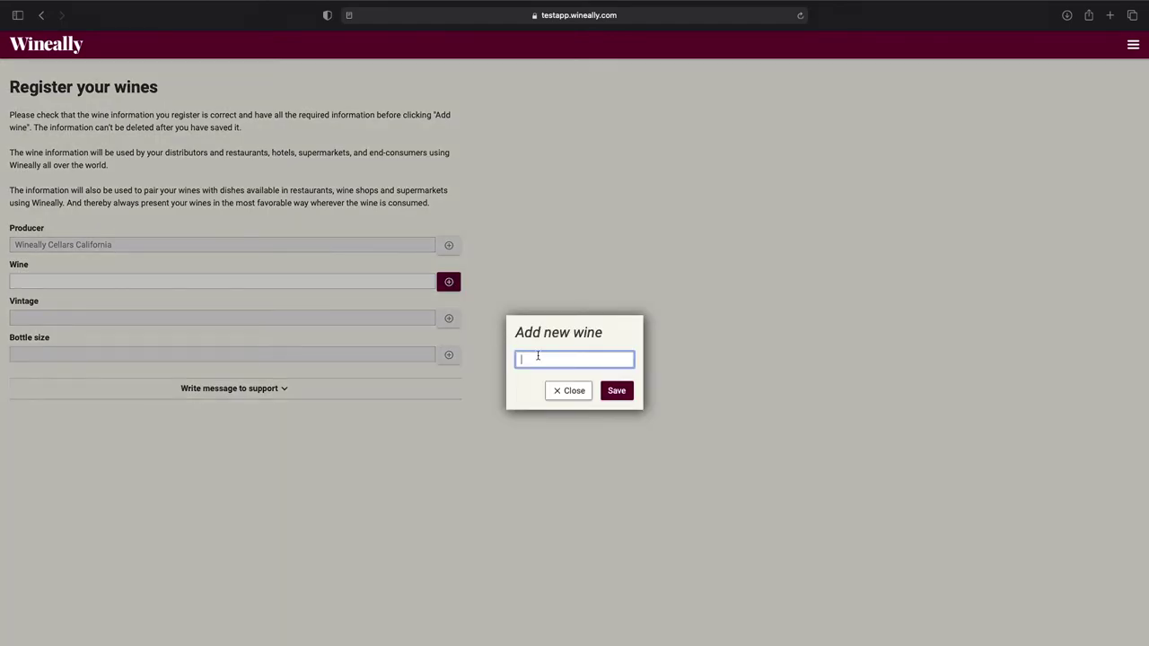
{"action": "type", "text": "Napa Valley Chardonnay"}
{"action": "left_click", "coordinate": [616, 392]}
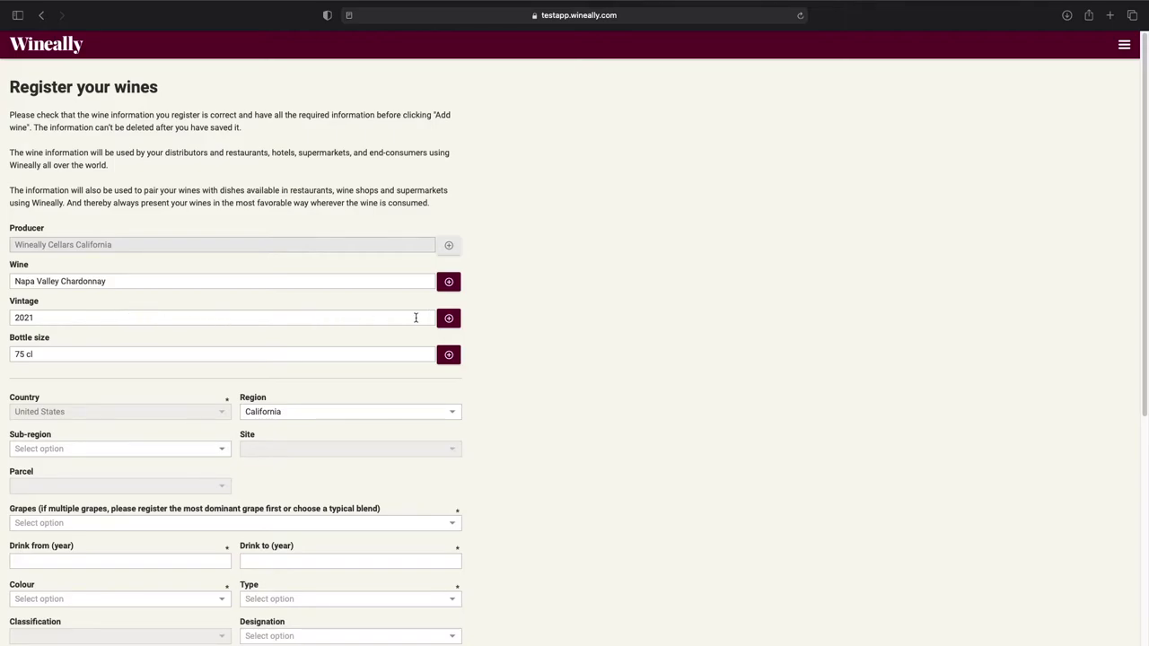
Add 2014 as a new vintage for the Napa Valley Chardonnay
{"action": "left_click", "coordinate": [449, 319]}
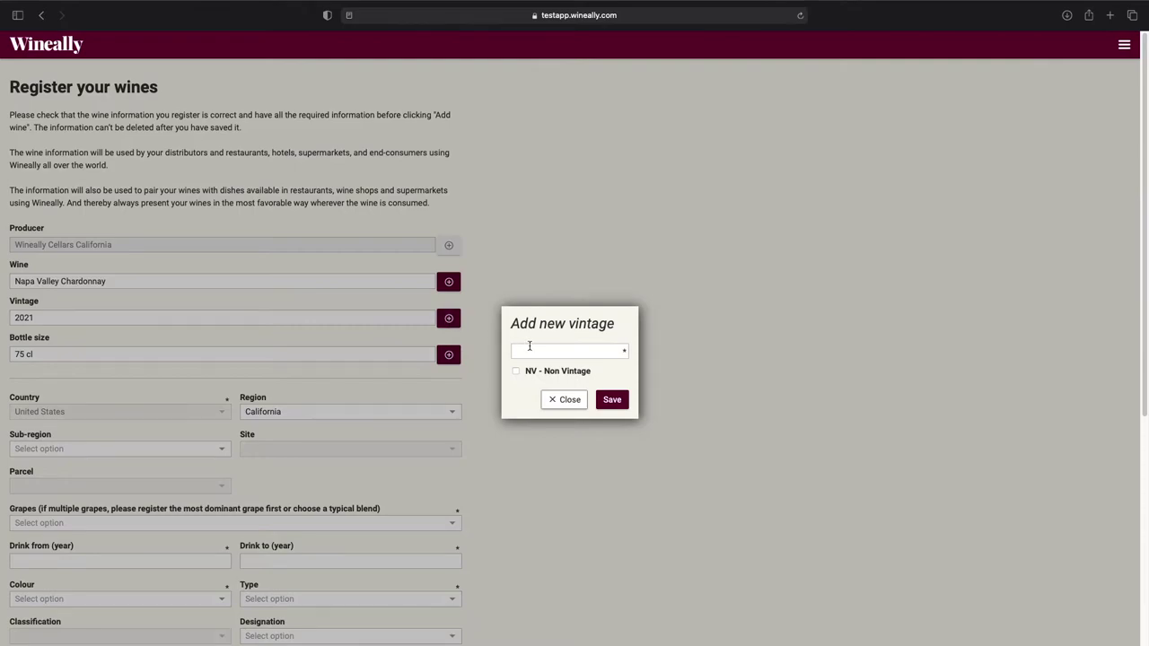
{"action": "left_click", "coordinate": [531, 350]}
{"action": "type", "text": "2014"}
{"action": "left_click", "coordinate": [609, 403]}
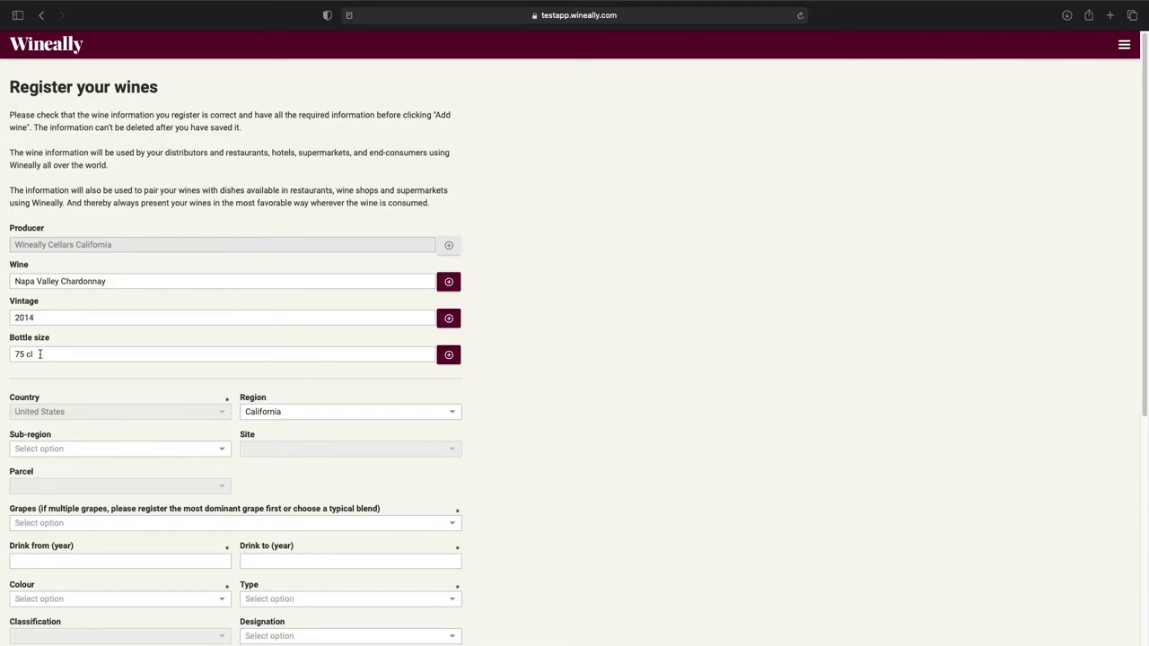
Look through the available bottle sizes and regions for the wine
{"action": "left_click", "coordinate": [40, 354]}
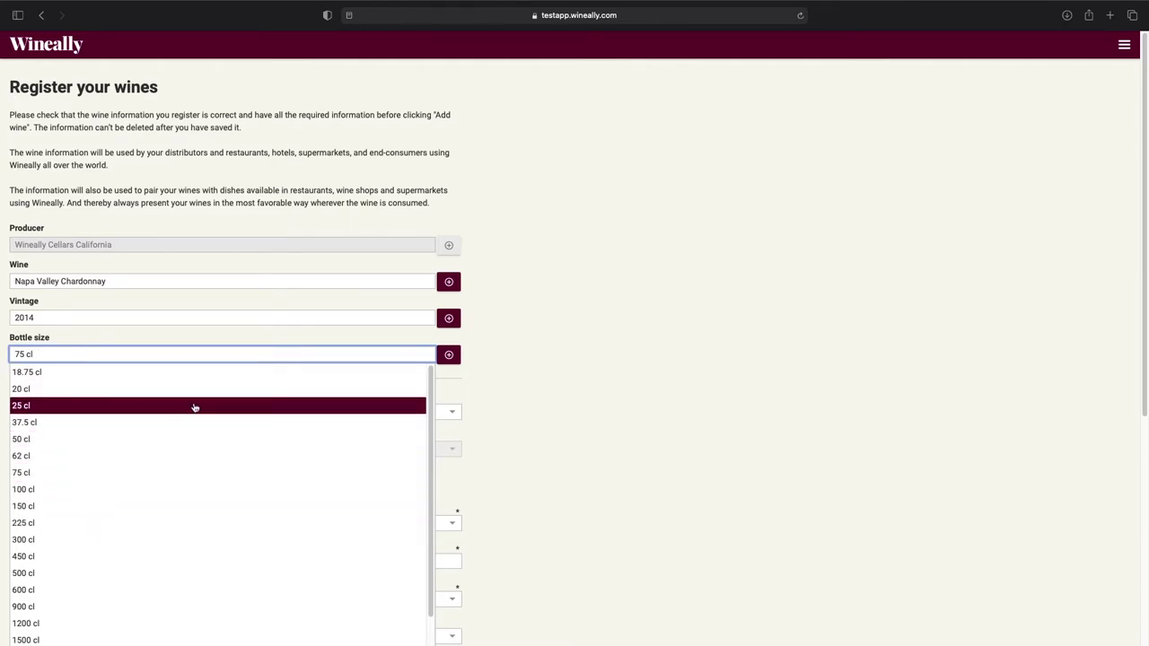
{"action": "left_click", "coordinate": [513, 400]}
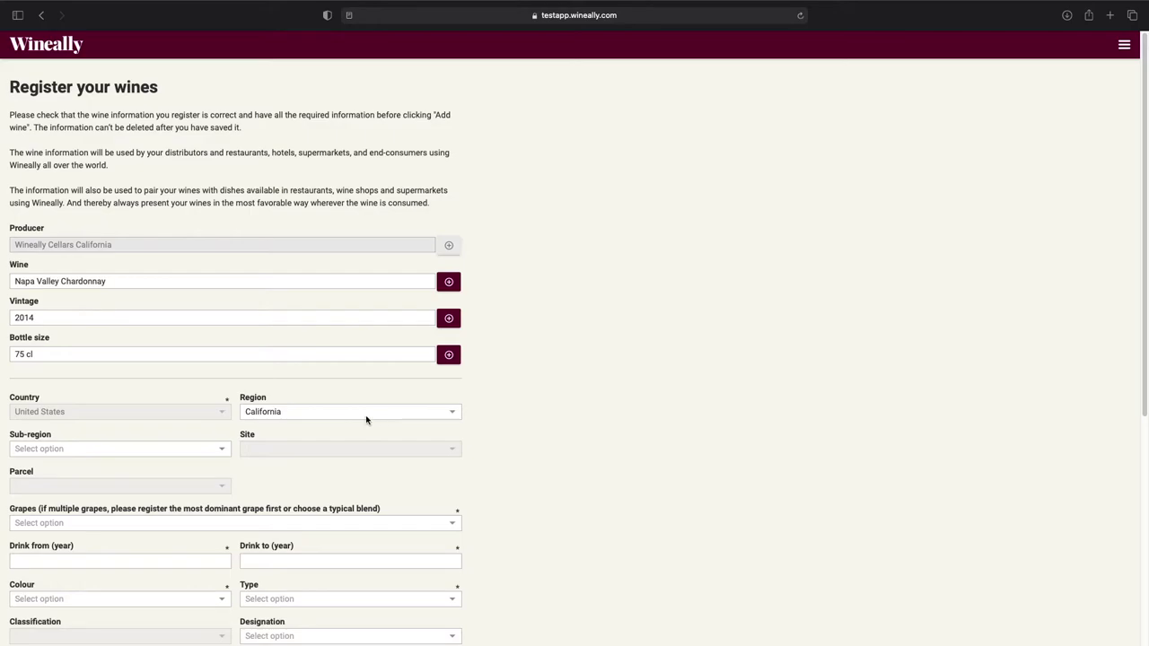
{"action": "left_click", "coordinate": [303, 414]}
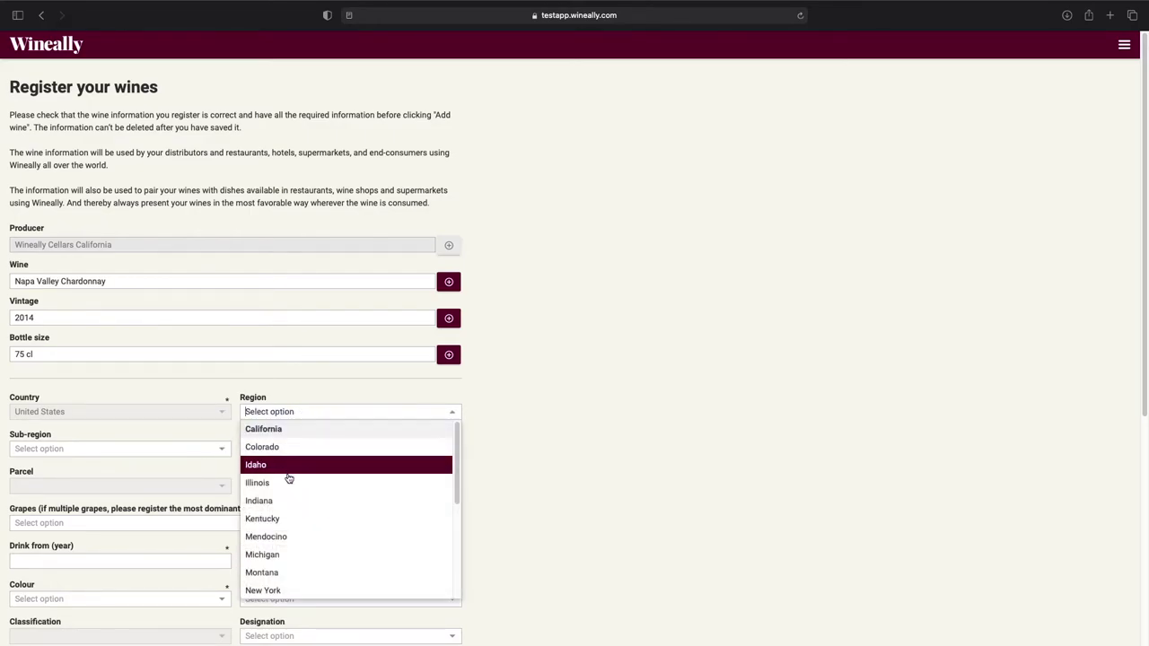
{"action": "left_click", "coordinate": [566, 433]}
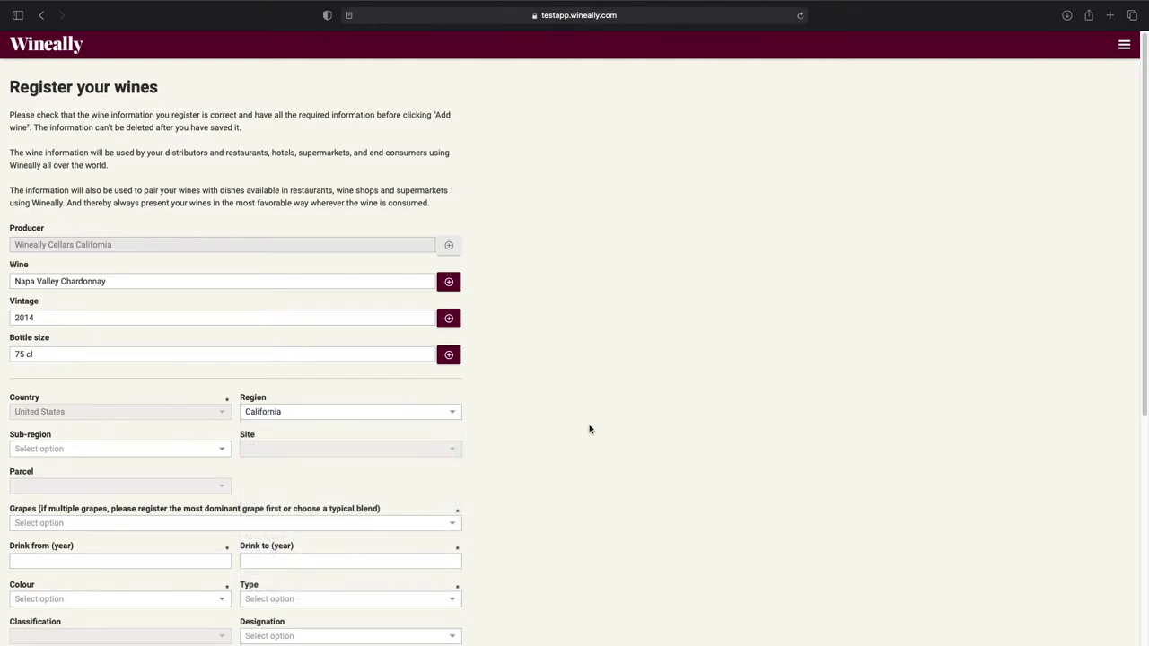
Set the wine's sub-region to Napa Valley
{"action": "left_click", "coordinate": [191, 449]}
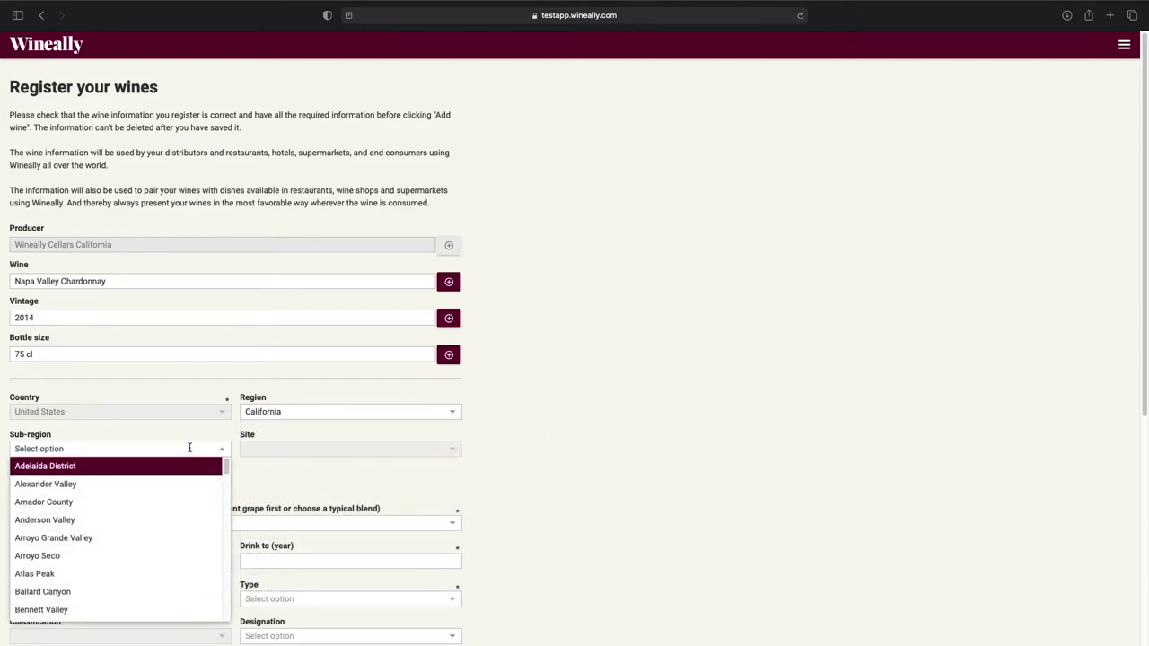
{"action": "type", "text": "Napa"}
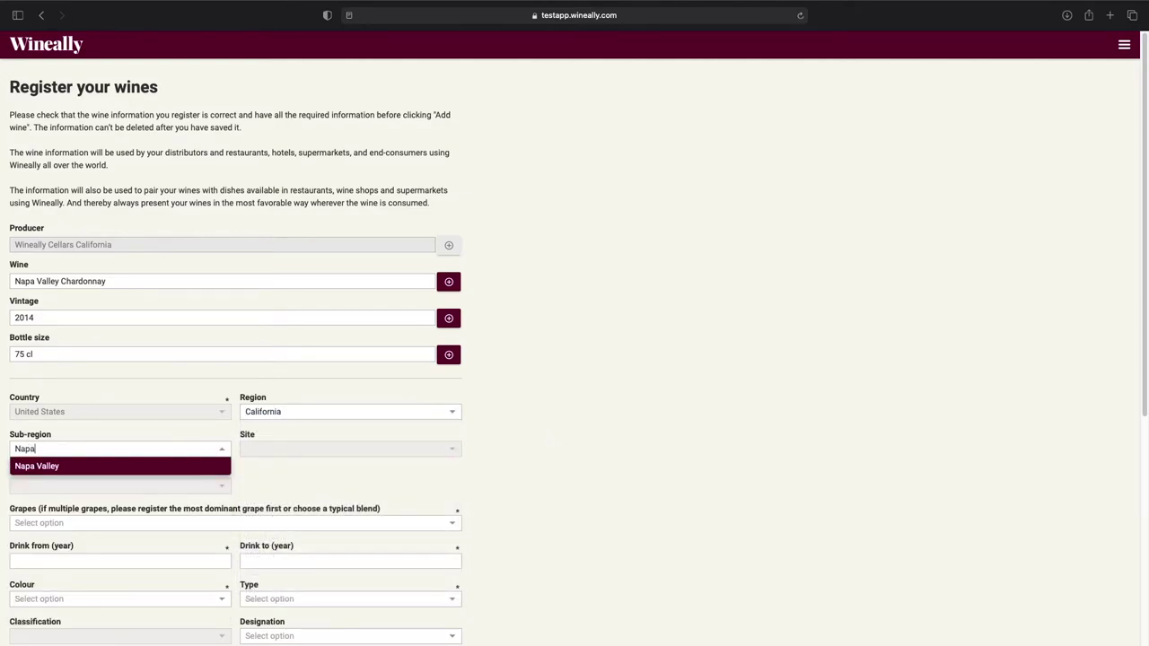
{"action": "left_click", "coordinate": [170, 466]}
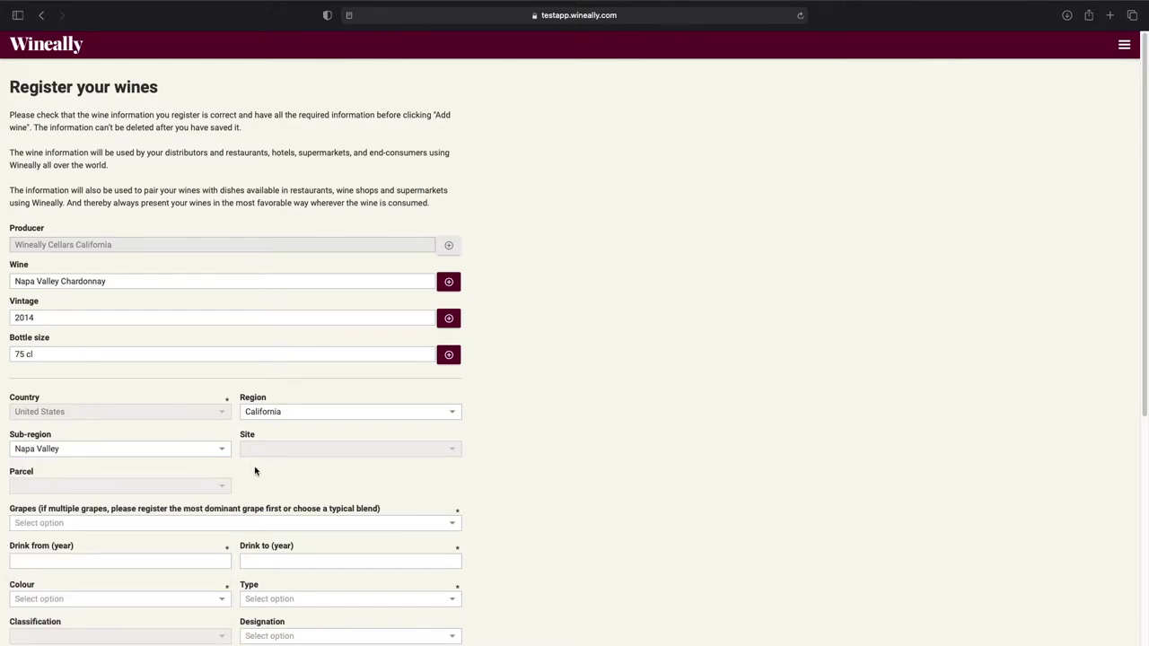
Choose Chardonnay as the wine's grape
{"action": "scroll", "coordinate": [254, 470], "scroll_direction": "down", "scroll_amount": 3}
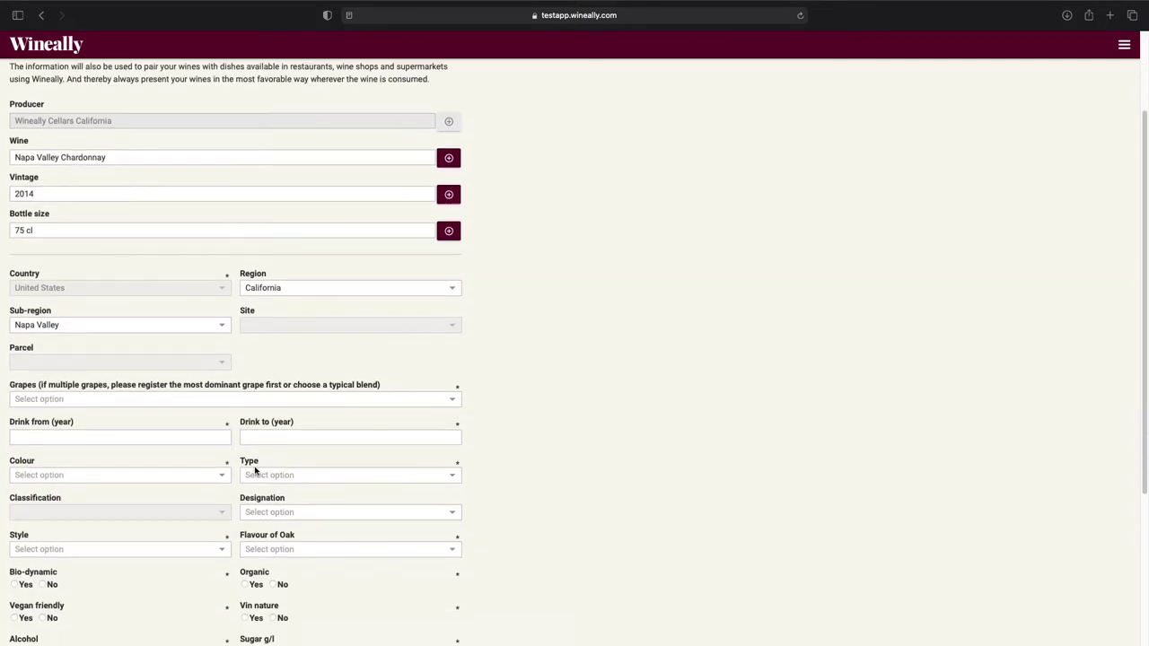
{"action": "scroll", "coordinate": [255, 470], "scroll_direction": "down", "scroll_amount": 1}
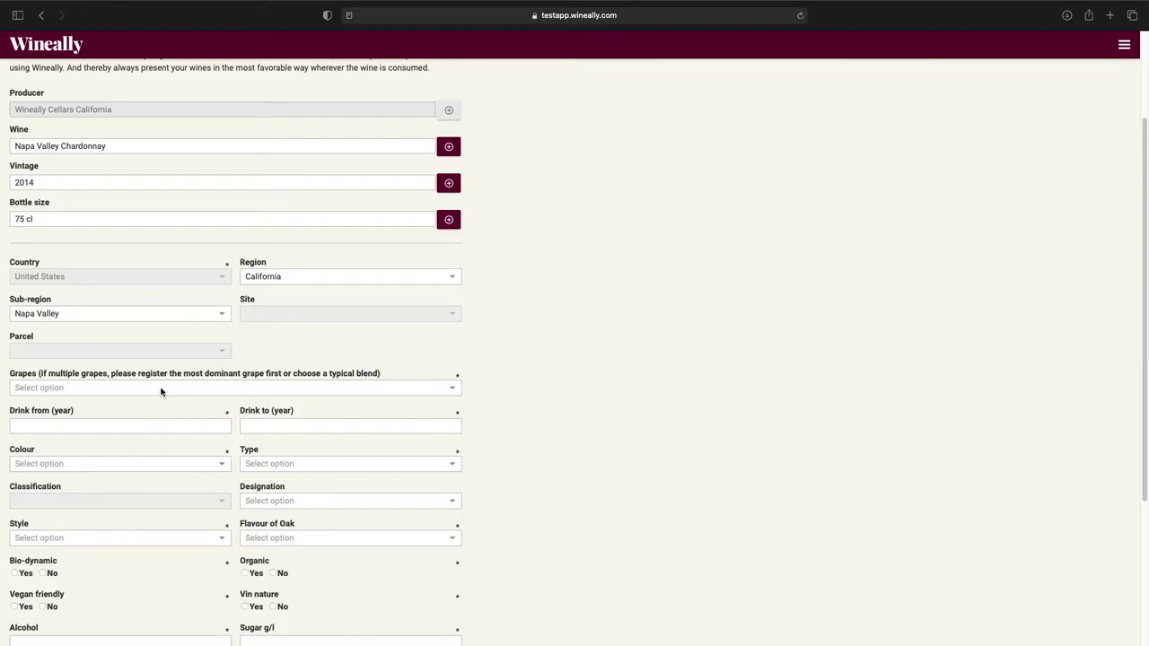
{"action": "left_click", "coordinate": [125, 388]}
{"action": "type", "text": "Chard"}
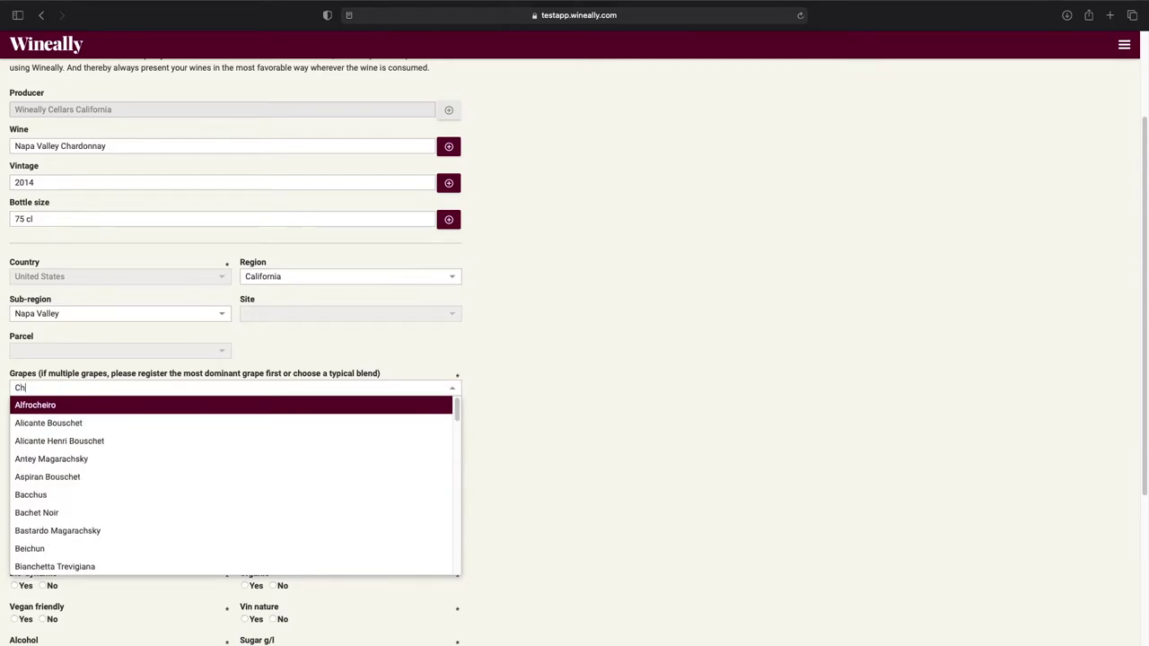
{"action": "left_click", "coordinate": [33, 405]}
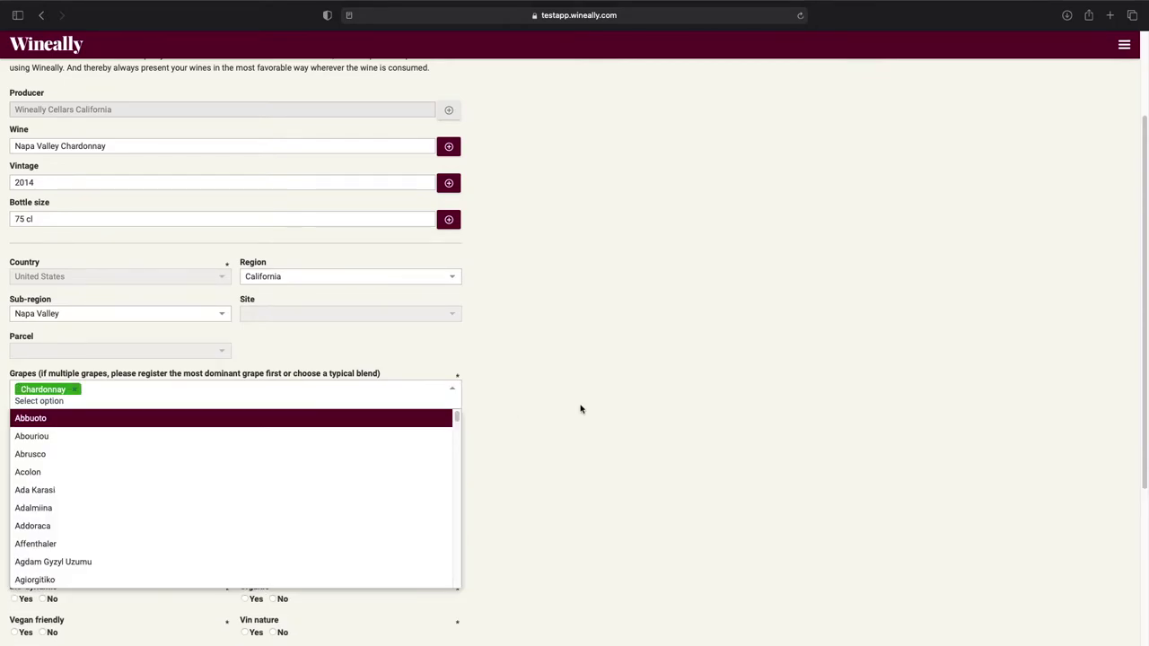
Set the wine's drinking window from 2014 to 2030
{"action": "left_click", "coordinate": [538, 411]}
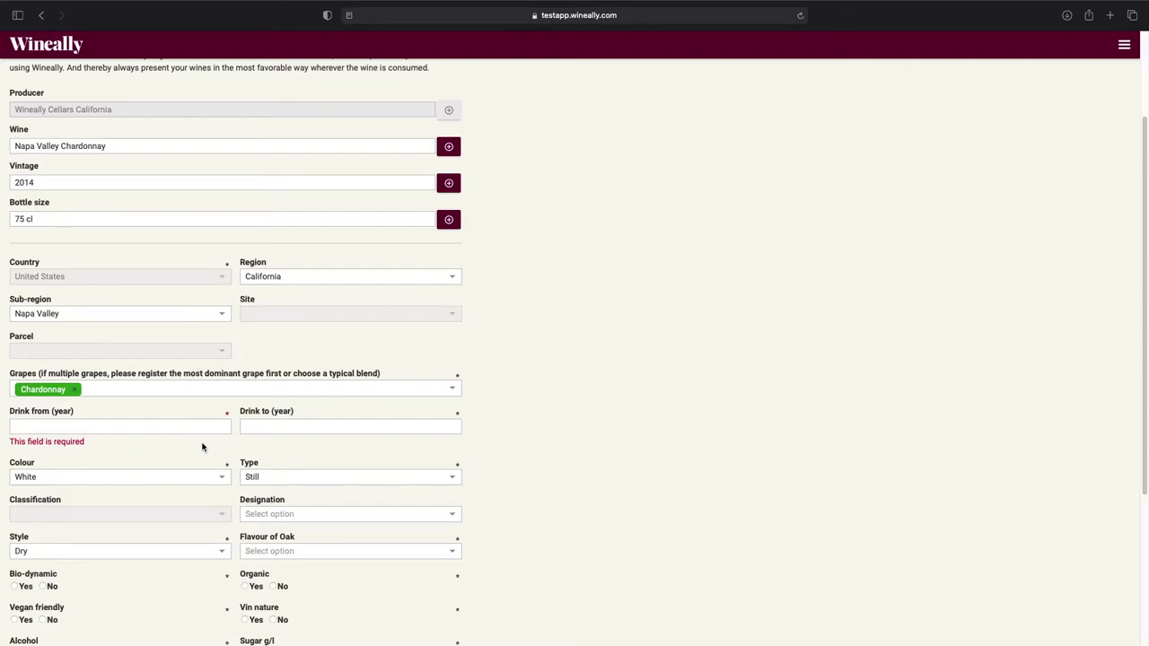
{"action": "left_click", "coordinate": [171, 428]}
{"action": "type", "text": "2014"}
{"action": "key", "text": "Tab"}
{"action": "type", "text": "2030"}
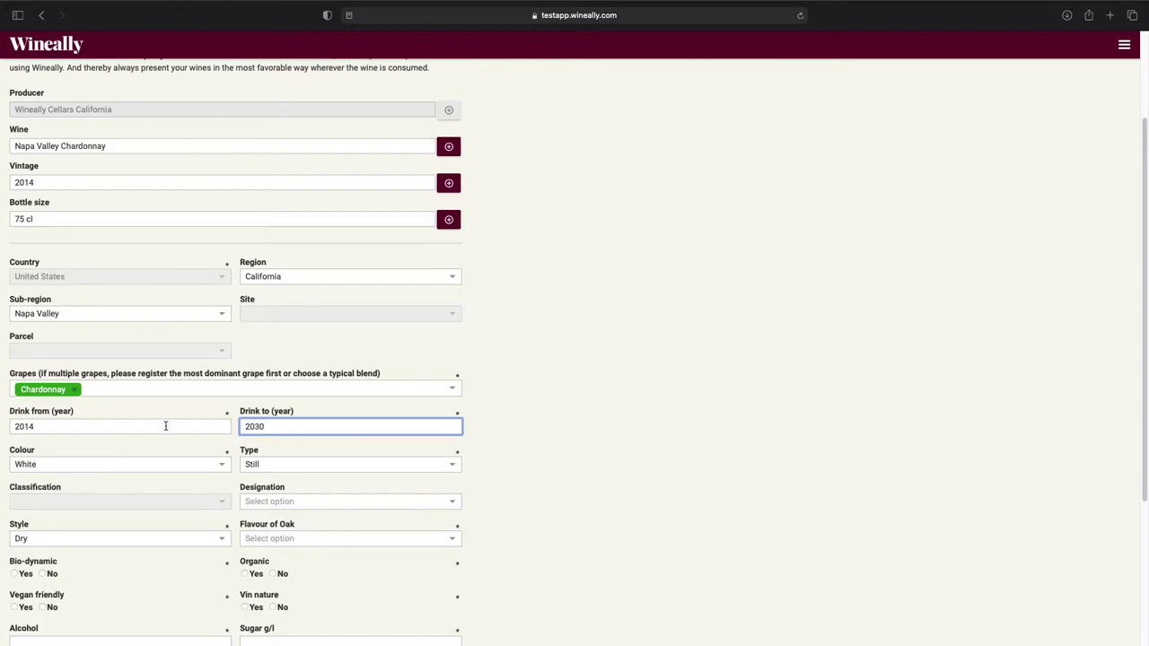
{"action": "left_click", "coordinate": [592, 453]}
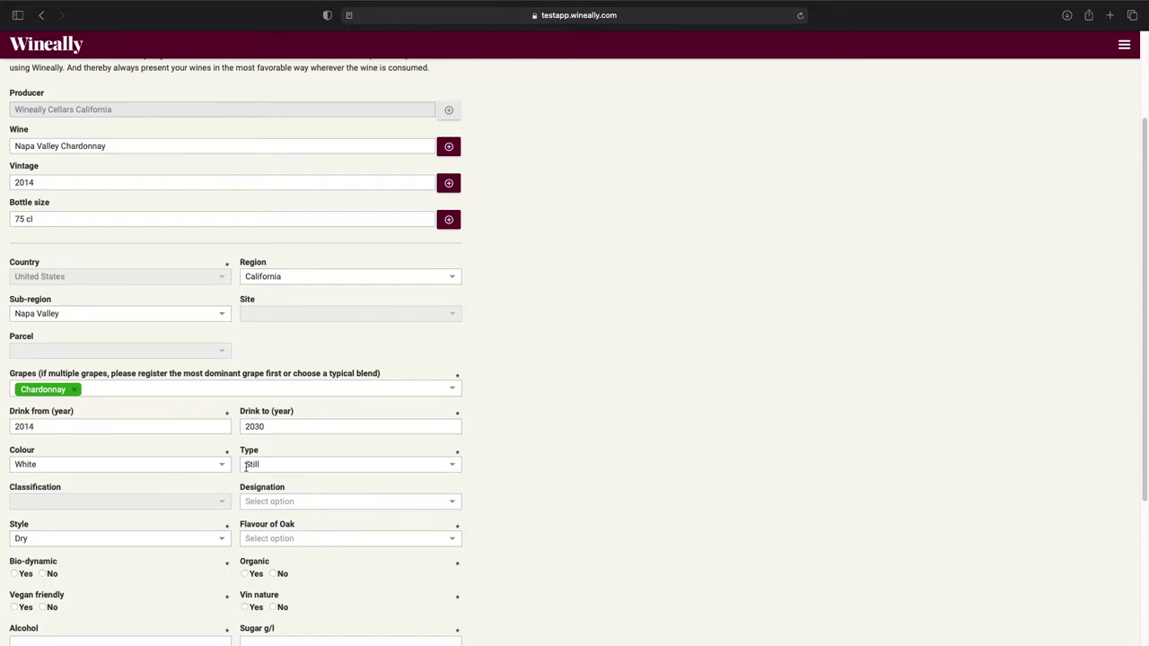
Look through the available colours, types and designations for the wine
{"action": "scroll", "coordinate": [126, 543], "scroll_direction": "down", "scroll_amount": 3}
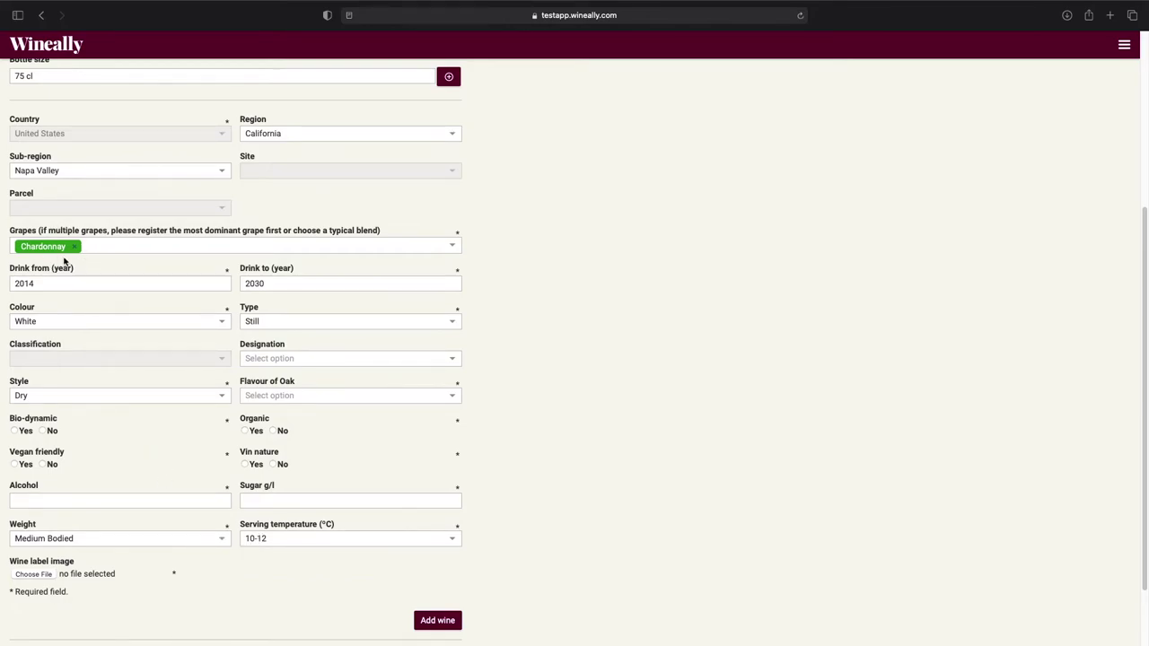
{"action": "left_click", "coordinate": [221, 327]}
{"action": "left_click", "coordinate": [286, 325]}
{"action": "left_click", "coordinate": [652, 316]}
{"action": "left_click", "coordinate": [453, 362]}
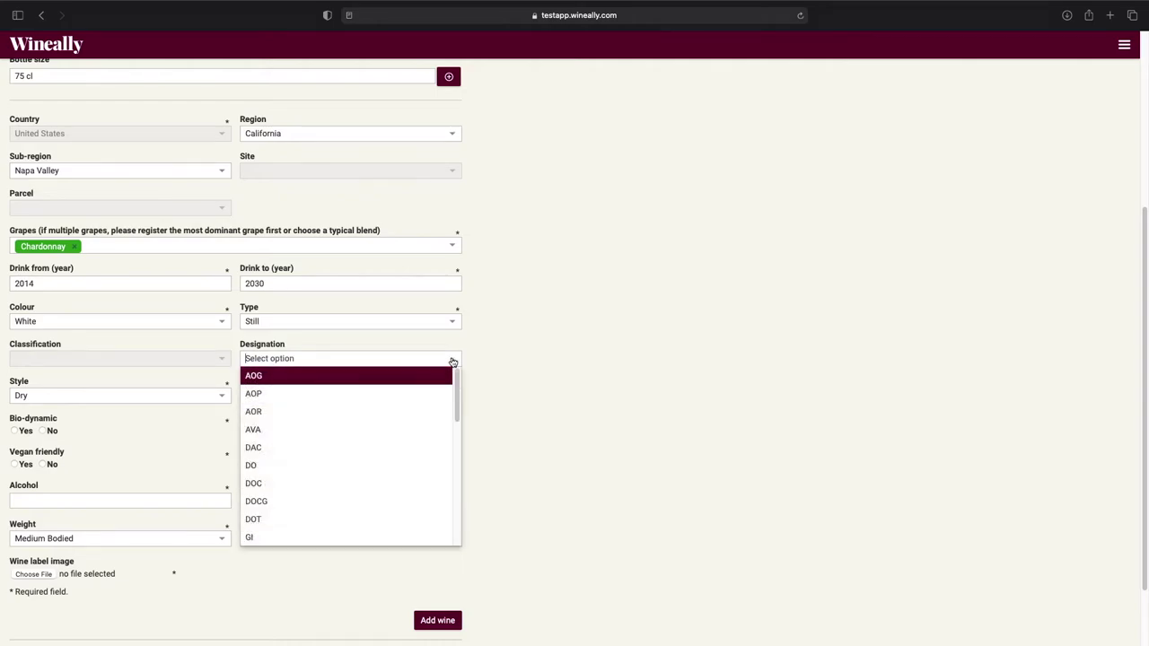
{"action": "left_click", "coordinate": [529, 472]}
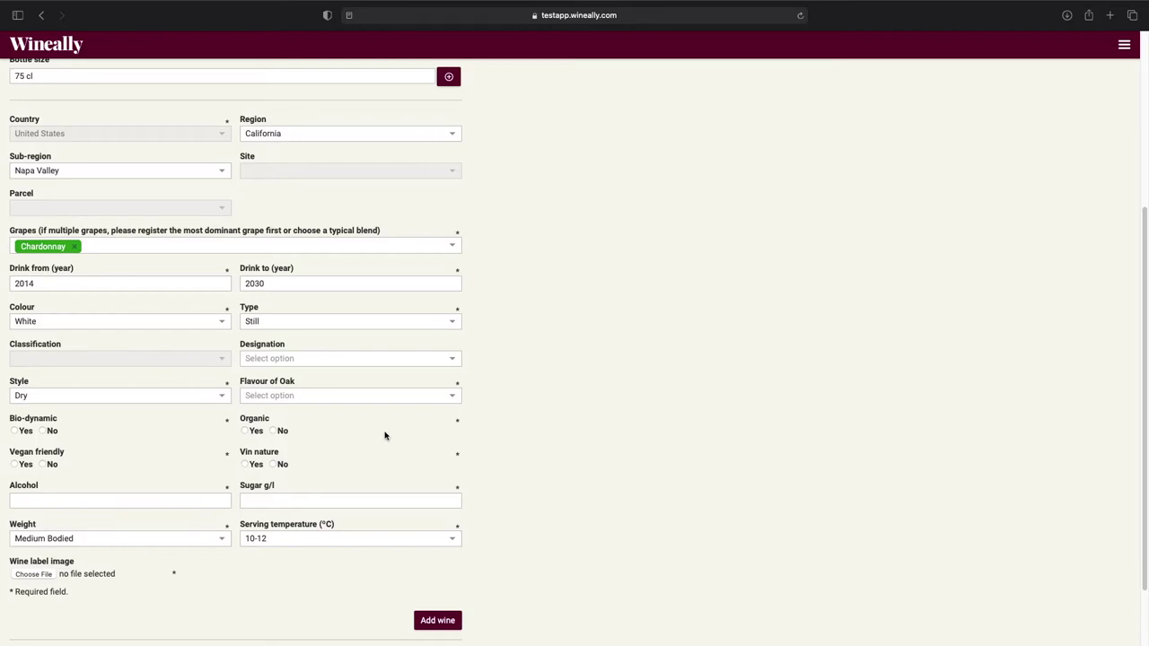
Set the flavour of oak to None, bio-dynamic and vin nature to No, and organic and vegan friendly to Yes
{"action": "left_click", "coordinate": [370, 398]}
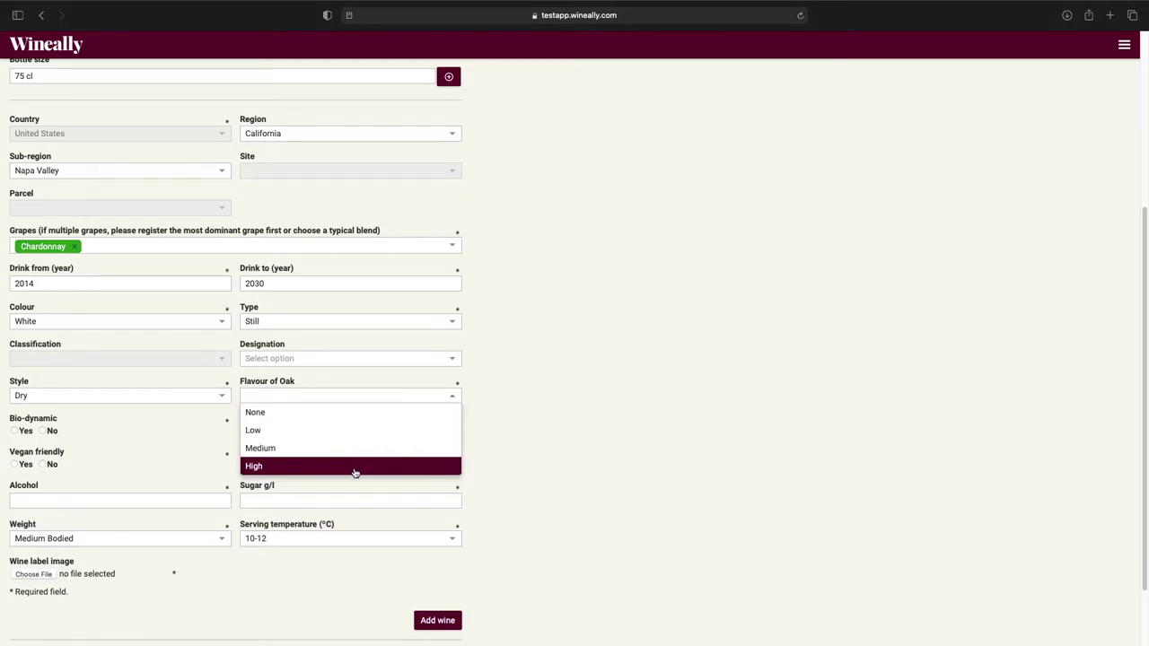
{"action": "left_click", "coordinate": [349, 418]}
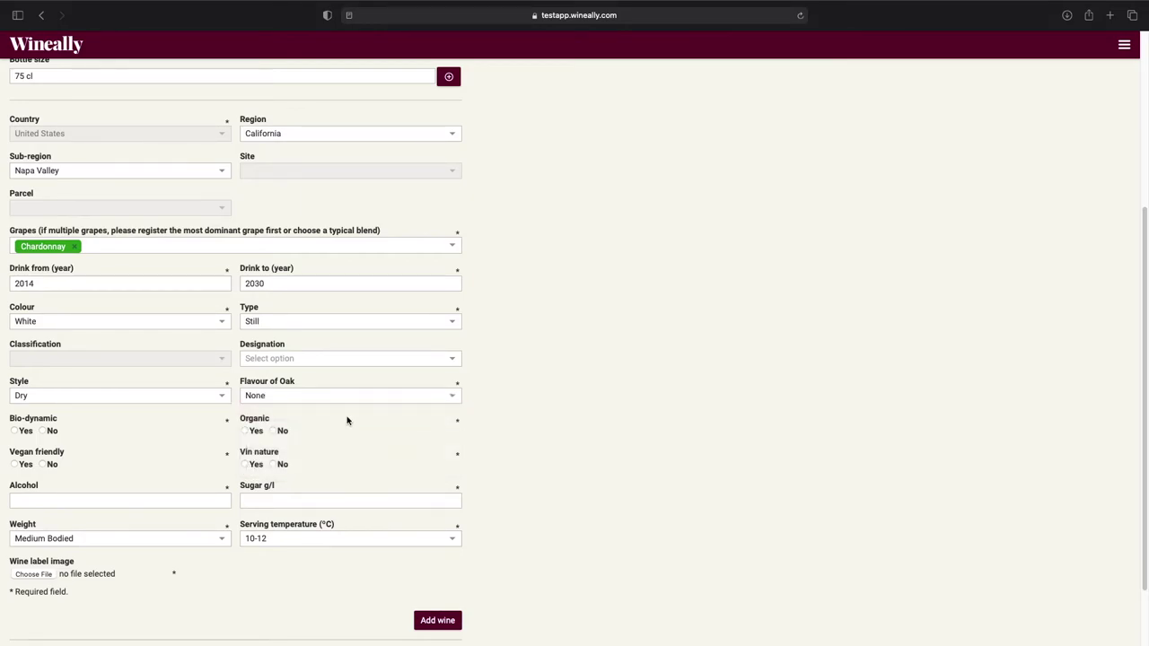
{"action": "left_click", "coordinate": [50, 431]}
{"action": "left_click", "coordinate": [245, 431]}
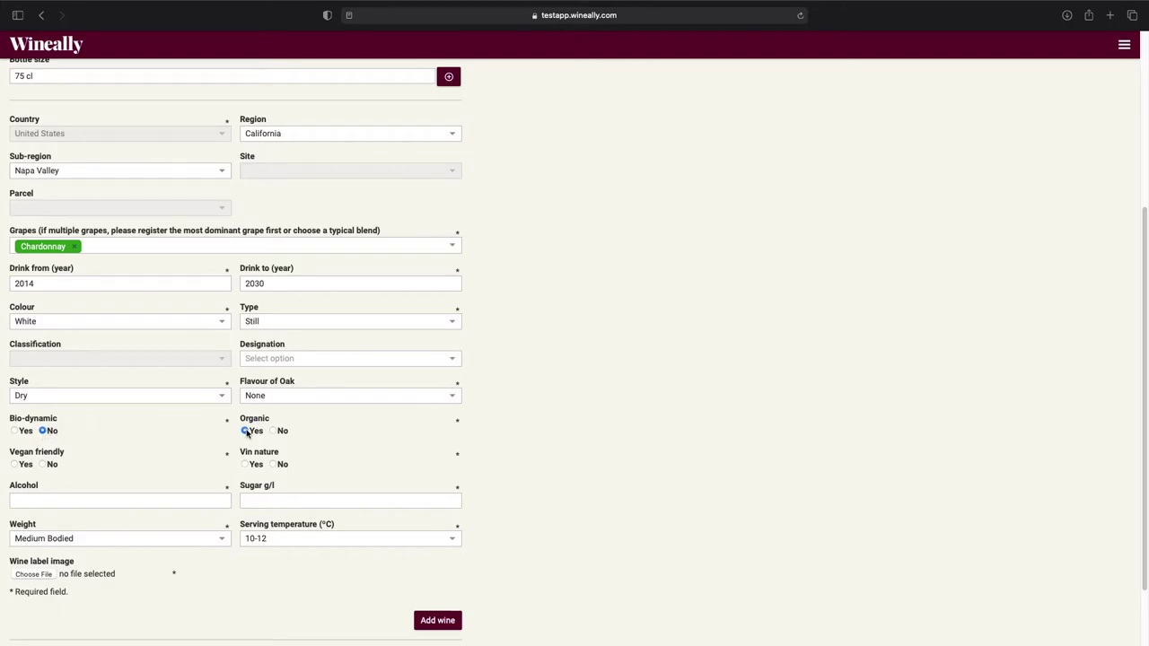
{"action": "left_click", "coordinate": [15, 465]}
Enter 13 for the alcohol and 0,2 g/l for the sugar
{"action": "left_click", "coordinate": [145, 497]}
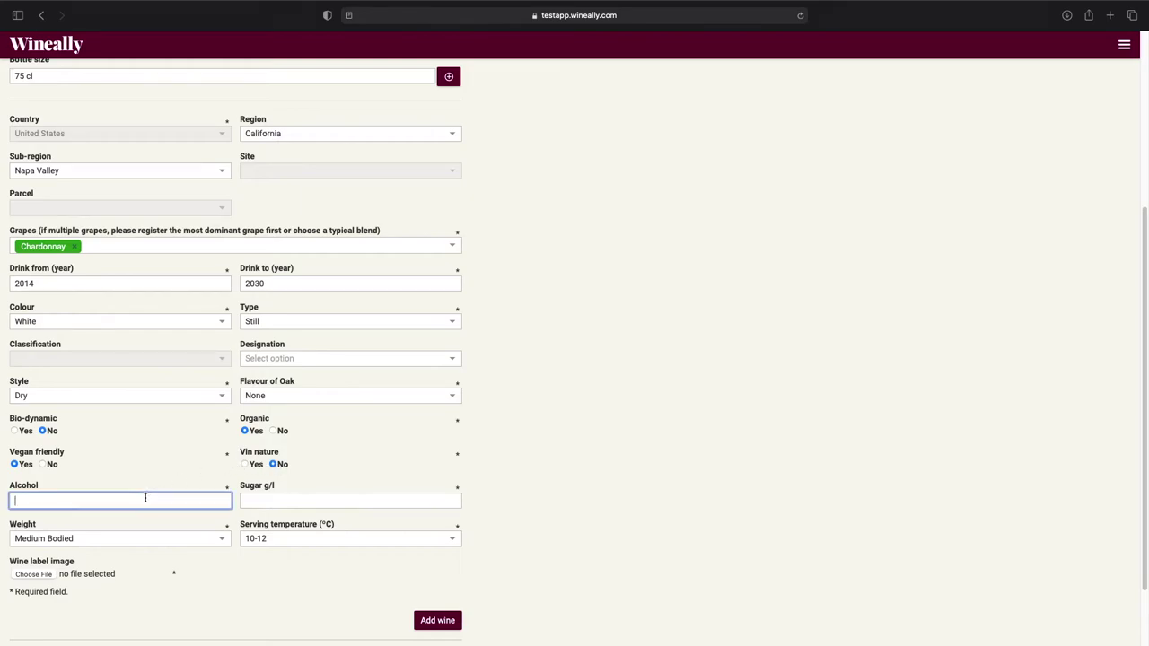
{"action": "type", "text": "13"}
{"action": "key", "text": "Tab"}
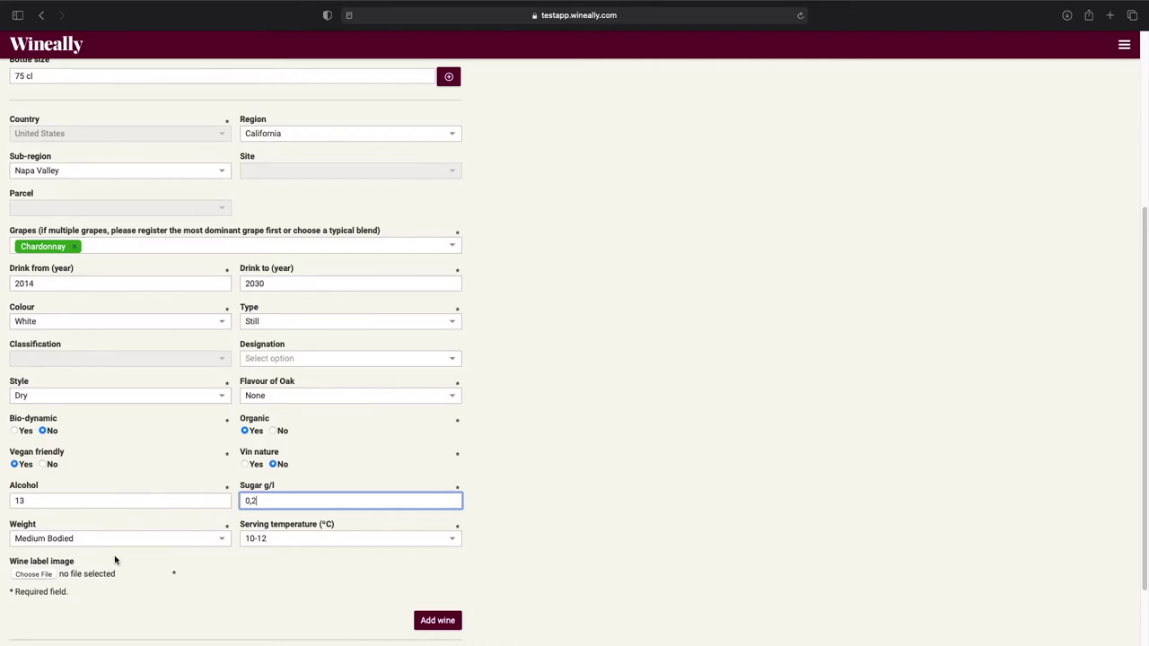
{"action": "left_click", "coordinate": [308, 556]}
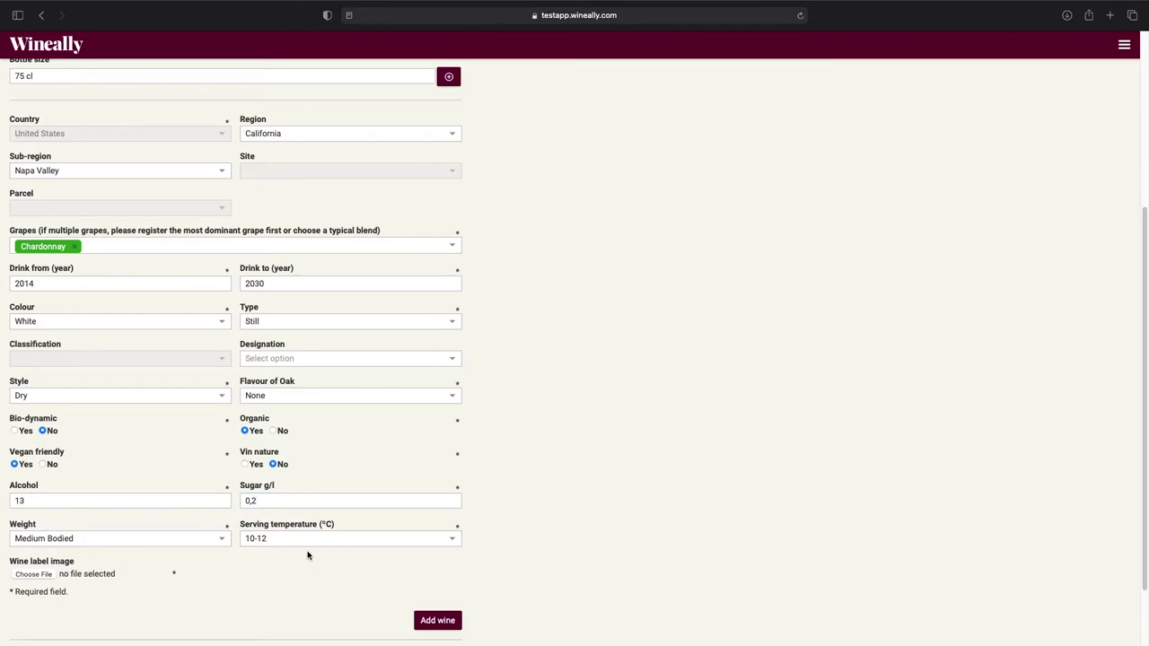
Look through the available weight and serving temperature options
{"action": "left_click", "coordinate": [219, 541]}
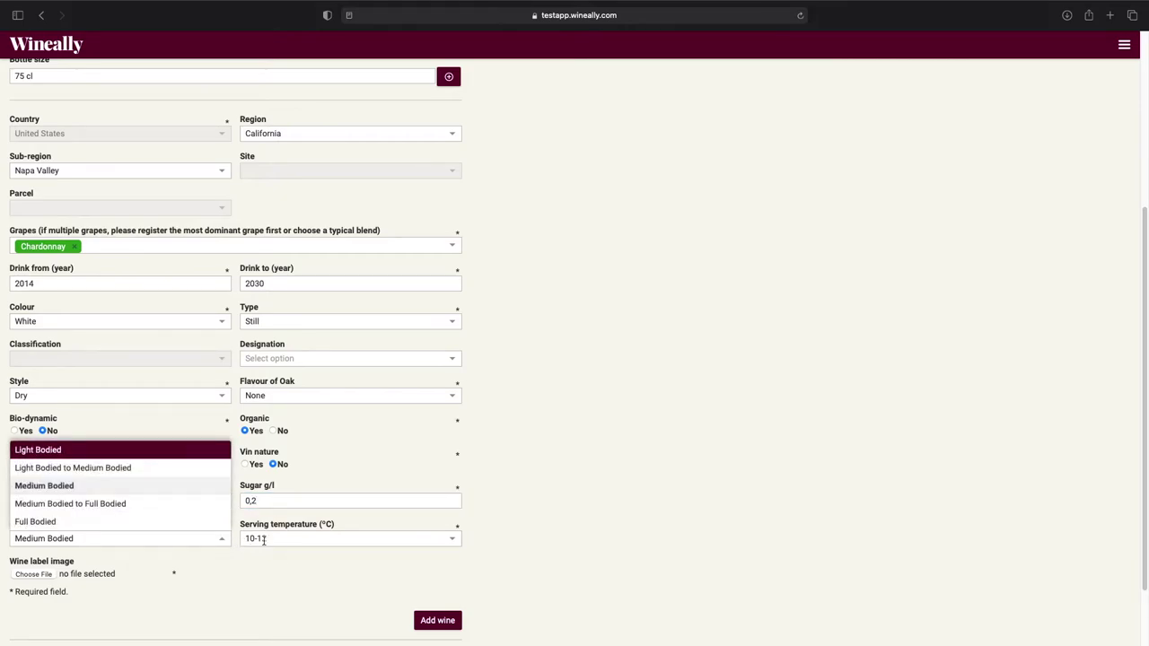
{"action": "left_click", "coordinate": [278, 543]}
{"action": "left_click", "coordinate": [258, 561]}
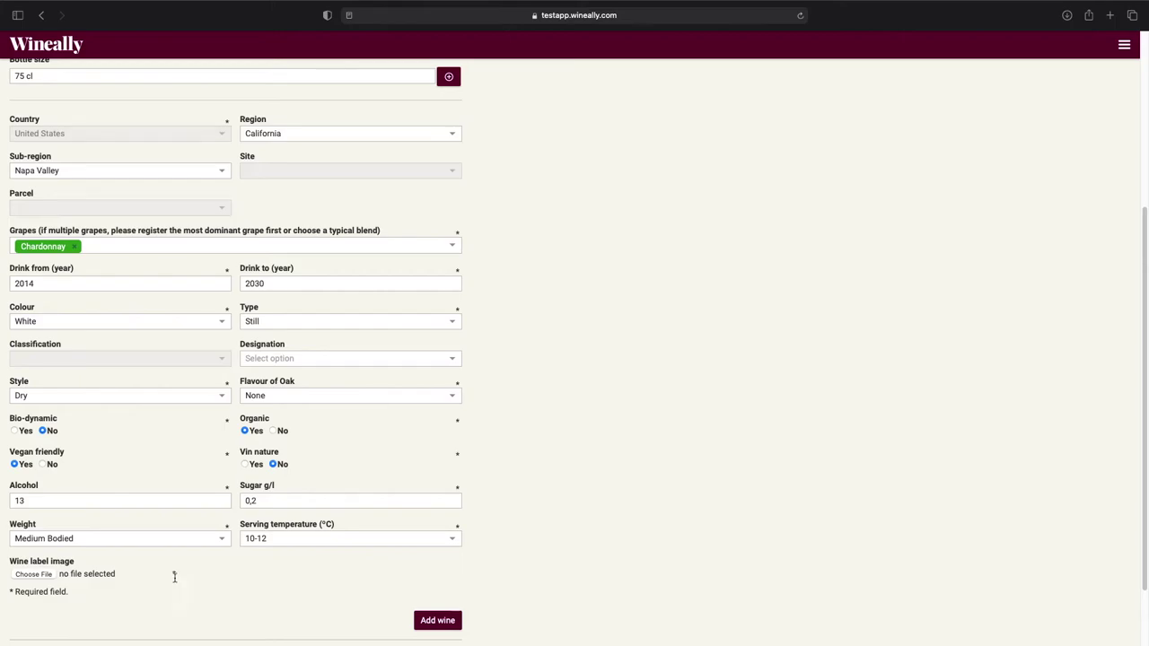
Attach the Napa Valley Chardonnay 2014 image as the wine label and add the wine
{"action": "left_click", "coordinate": [46, 576]}
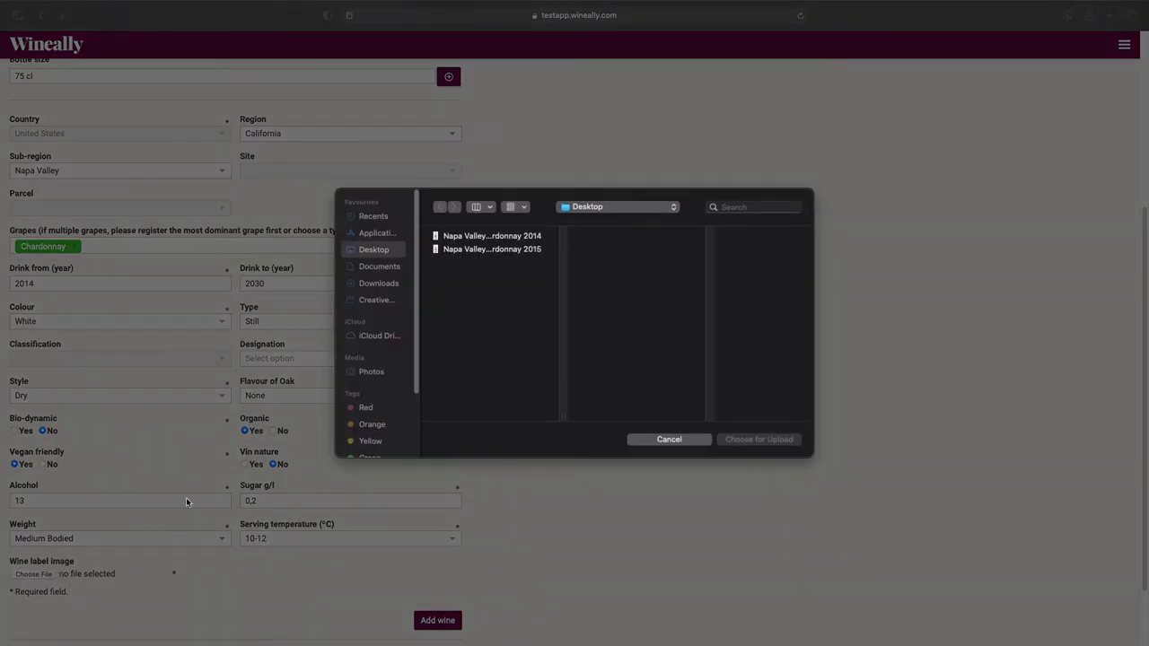
{"action": "left_click", "coordinate": [501, 238]}
{"action": "left_click", "coordinate": [747, 439]}
{"action": "left_click", "coordinate": [443, 622]}
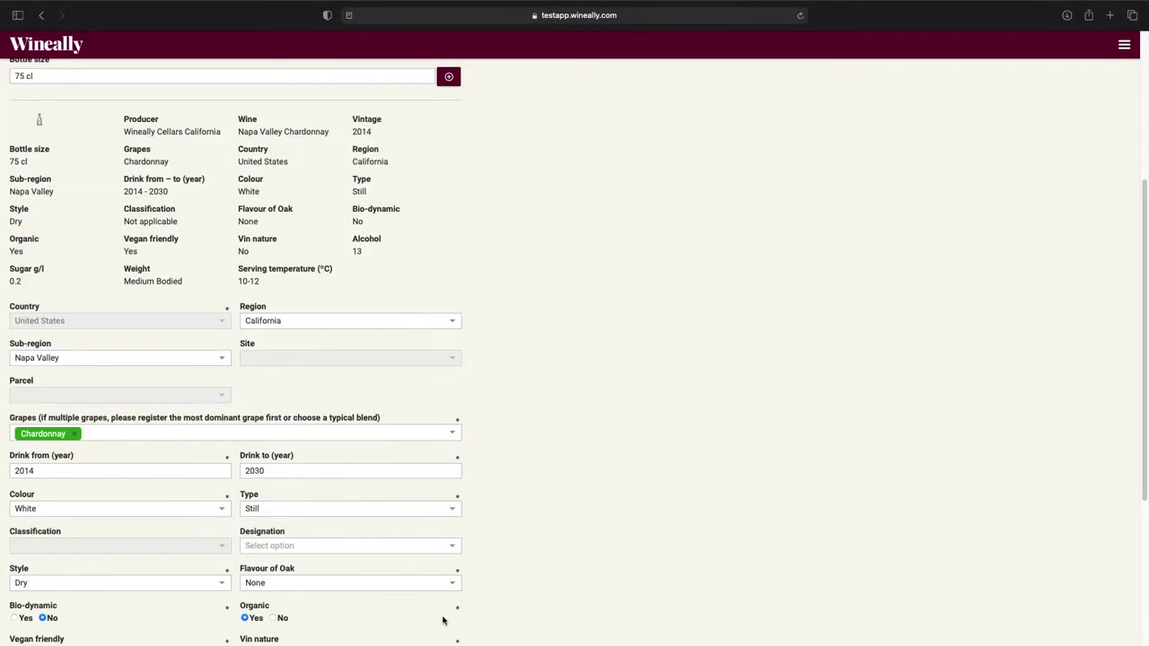
{"action": "scroll", "coordinate": [440, 628], "scroll_direction": "down", "scroll_amount": 5}
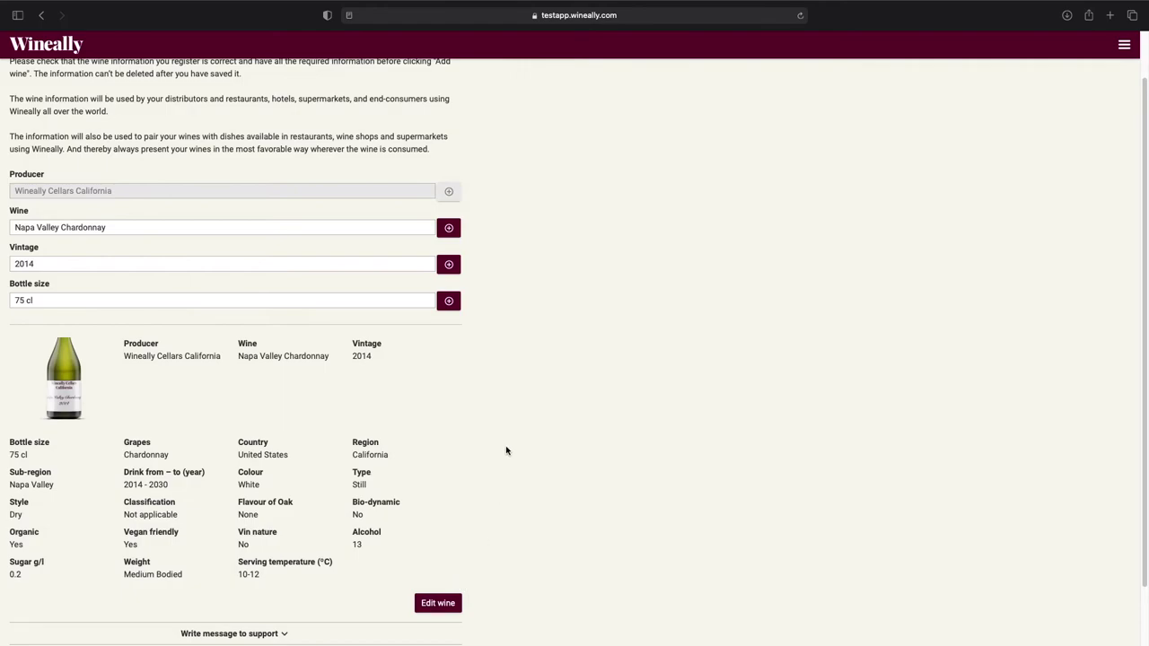
{"action": "right_click", "coordinate": [489, 350]}
{"action": "left_click", "coordinate": [468, 335]}
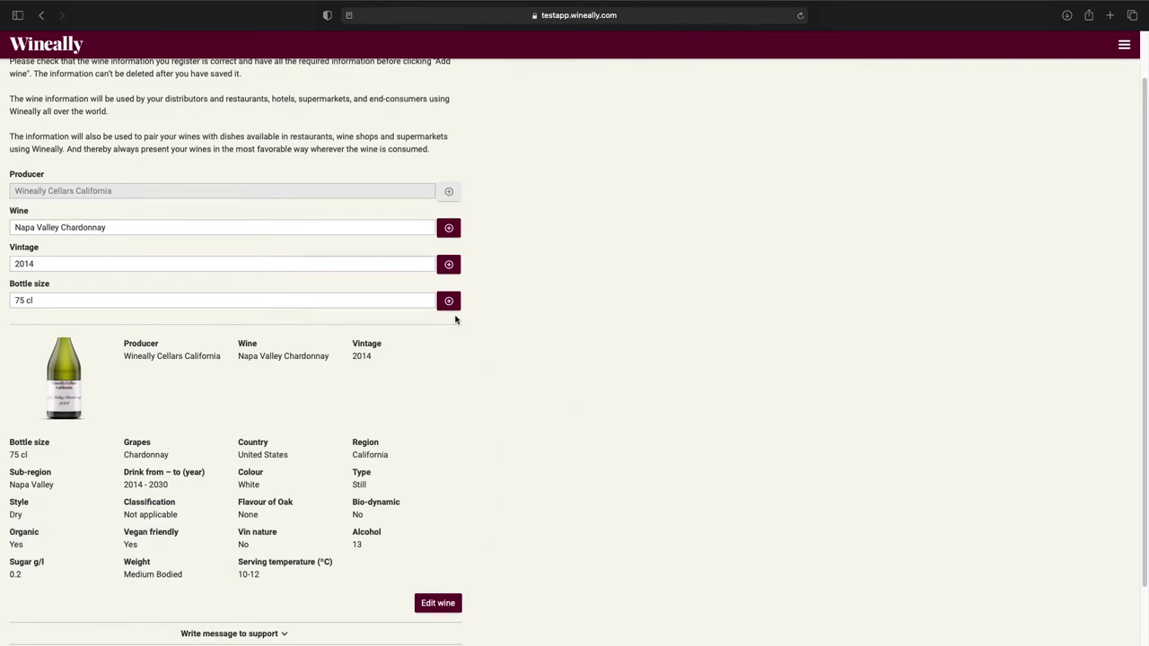
Add 2015 as a new vintage for the Napa Valley Chardonnay
{"action": "left_click", "coordinate": [449, 266]}
{"action": "left_click", "coordinate": [549, 350]}
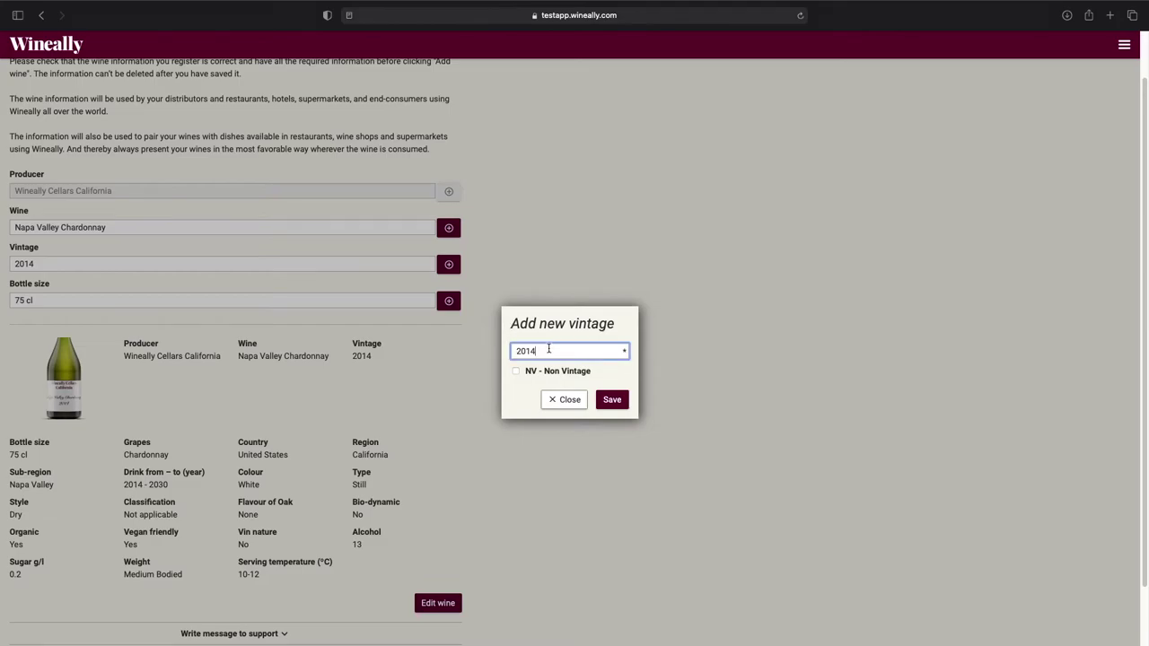
{"action": "left_click", "coordinate": [599, 405]}
Set the 2015 vintage's drinking window from 2015 to 2030
{"action": "scroll", "coordinate": [595, 413], "scroll_direction": "down", "scroll_amount": 3}
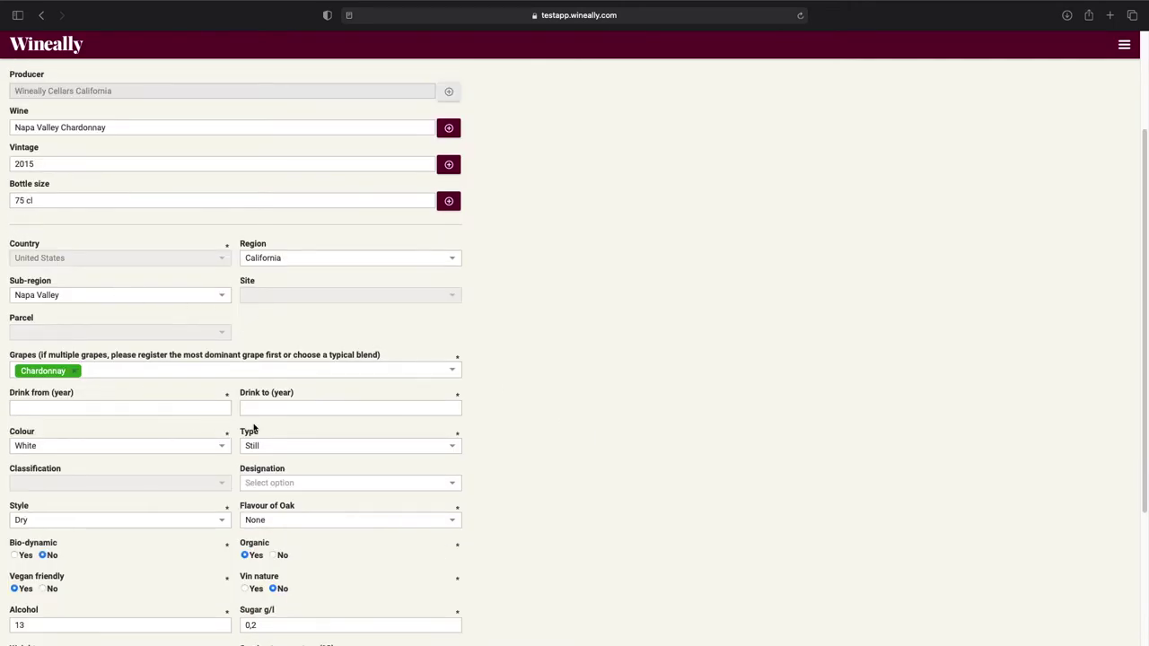
{"action": "scroll", "coordinate": [206, 461], "scroll_direction": "down", "scroll_amount": 3}
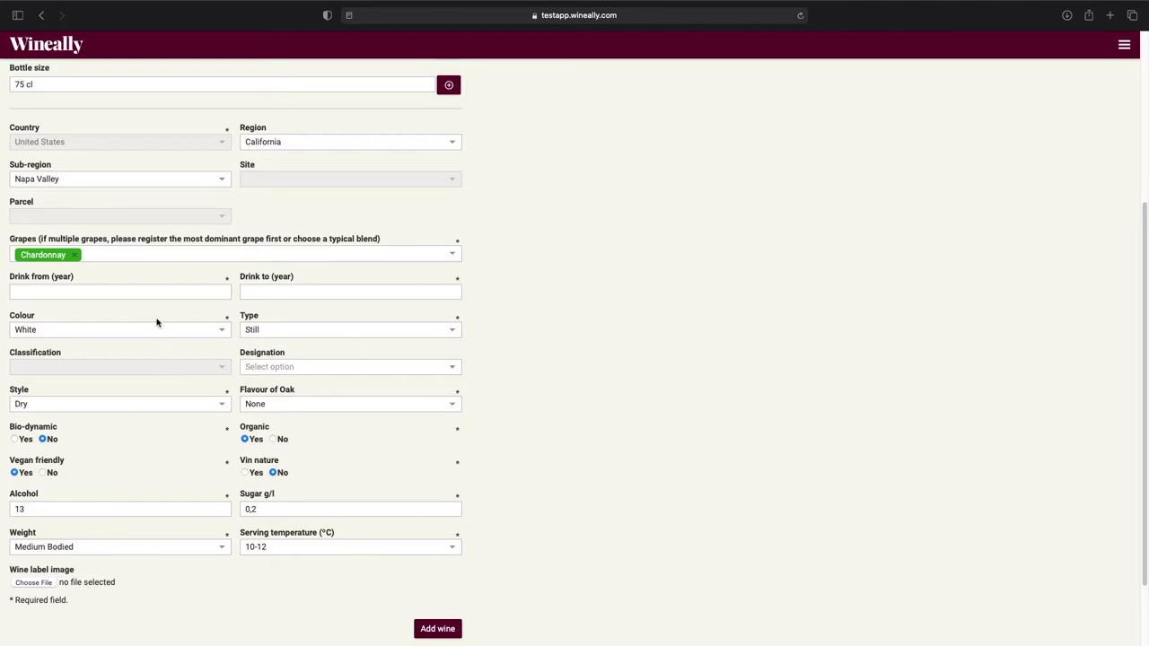
{"action": "left_click", "coordinate": [152, 291]}
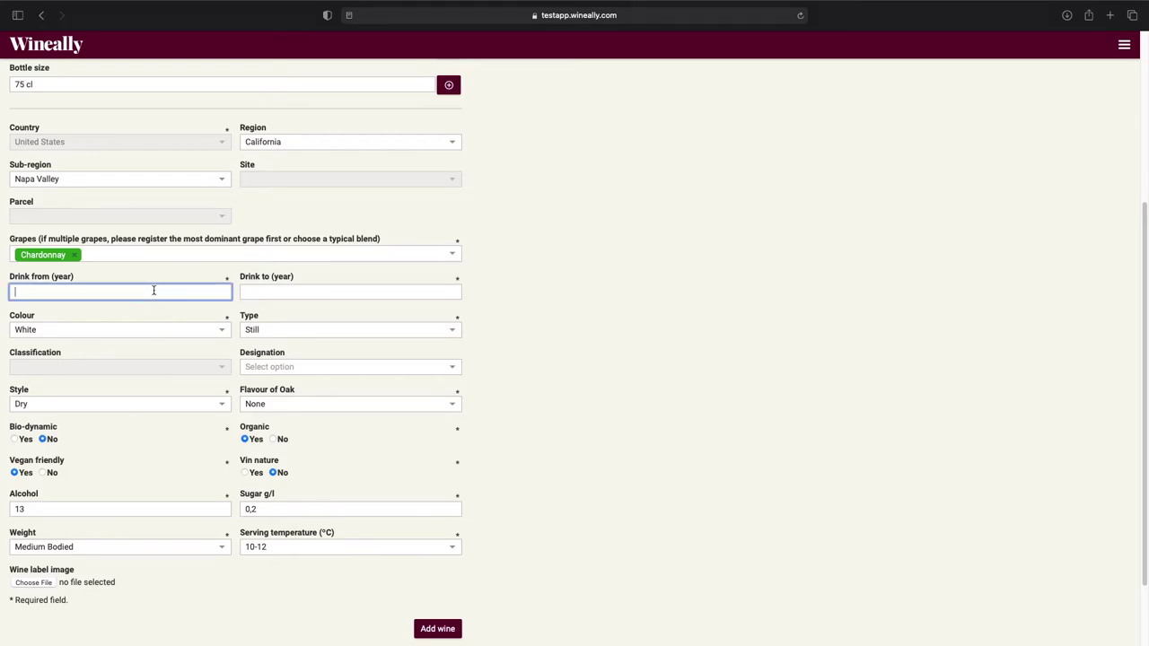
{"action": "type", "text": "2015"}
{"action": "key", "text": "Tab"}
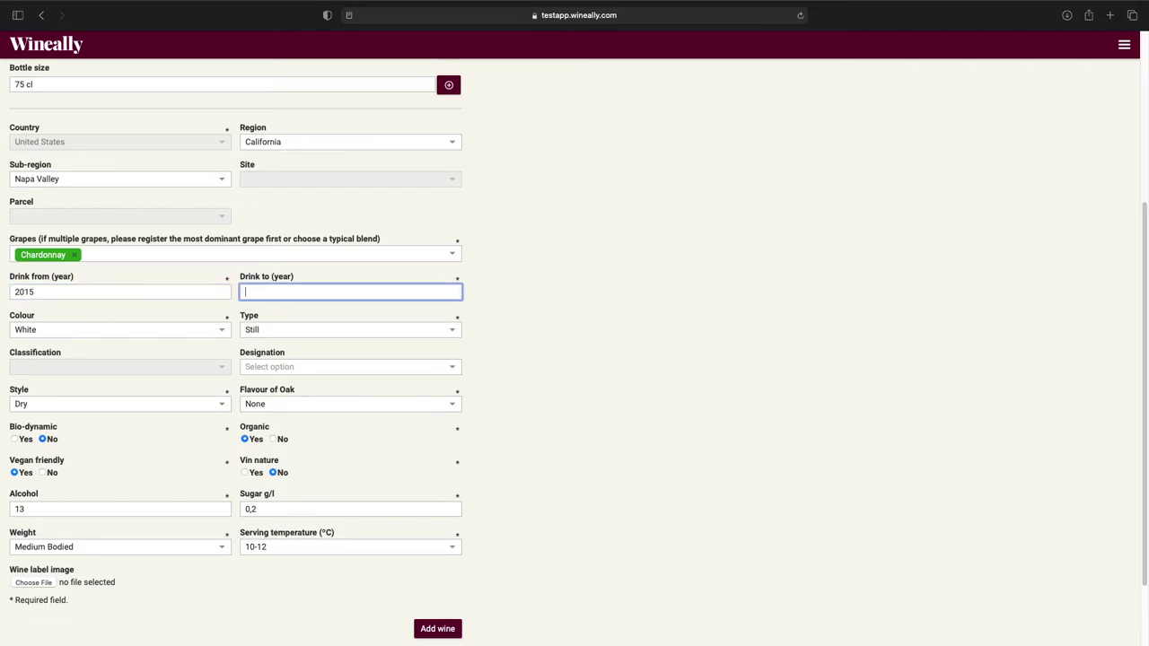
{"action": "type", "text": "2030"}
{"action": "left_click", "coordinate": [567, 367]}
Attach the Napa Valley Chardonnay 2015 image as the label and add the 75 cl wine
{"action": "left_click", "coordinate": [50, 583]}
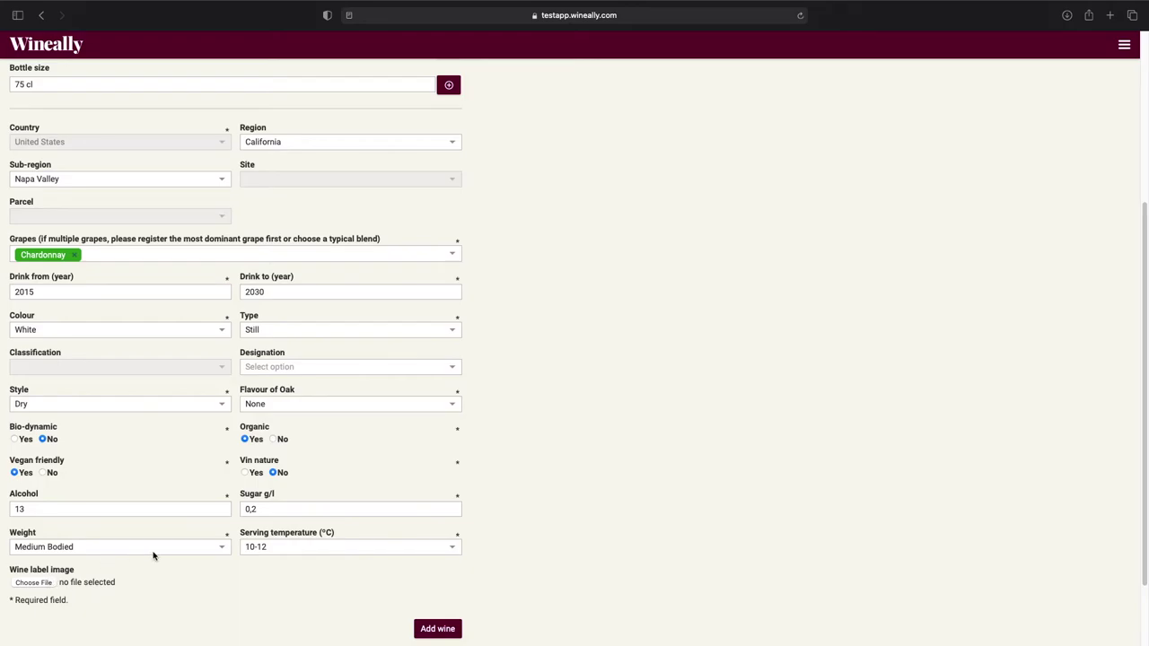
{"action": "left_click", "coordinate": [541, 251]}
{"action": "left_click", "coordinate": [752, 440]}
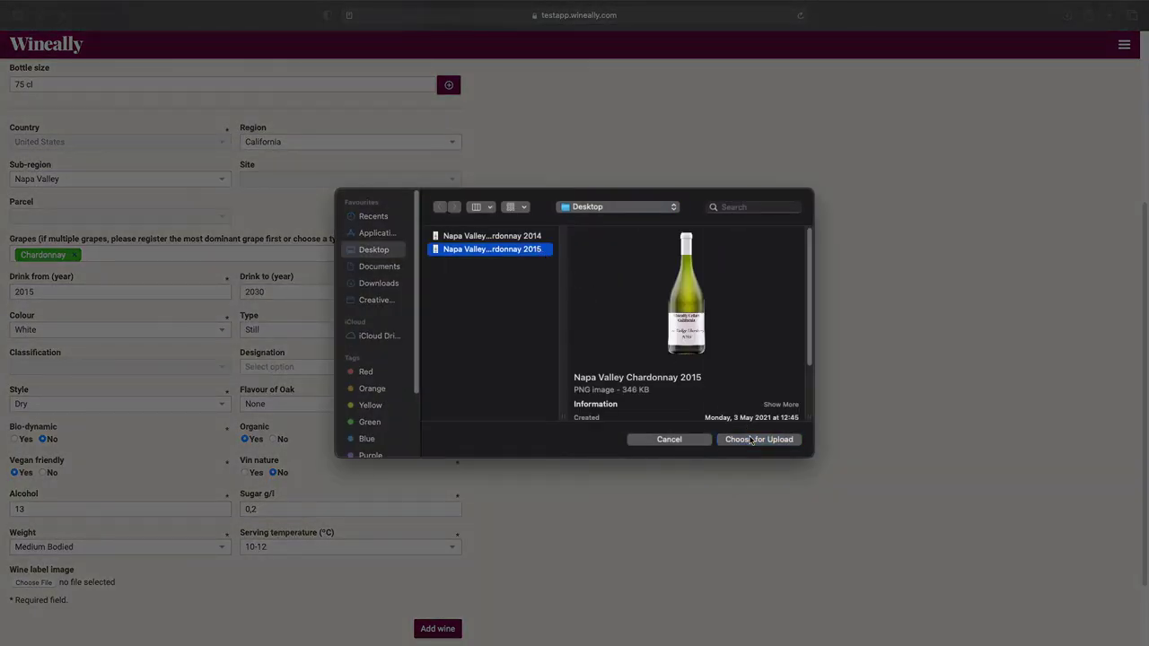
{"action": "left_click", "coordinate": [438, 629]}
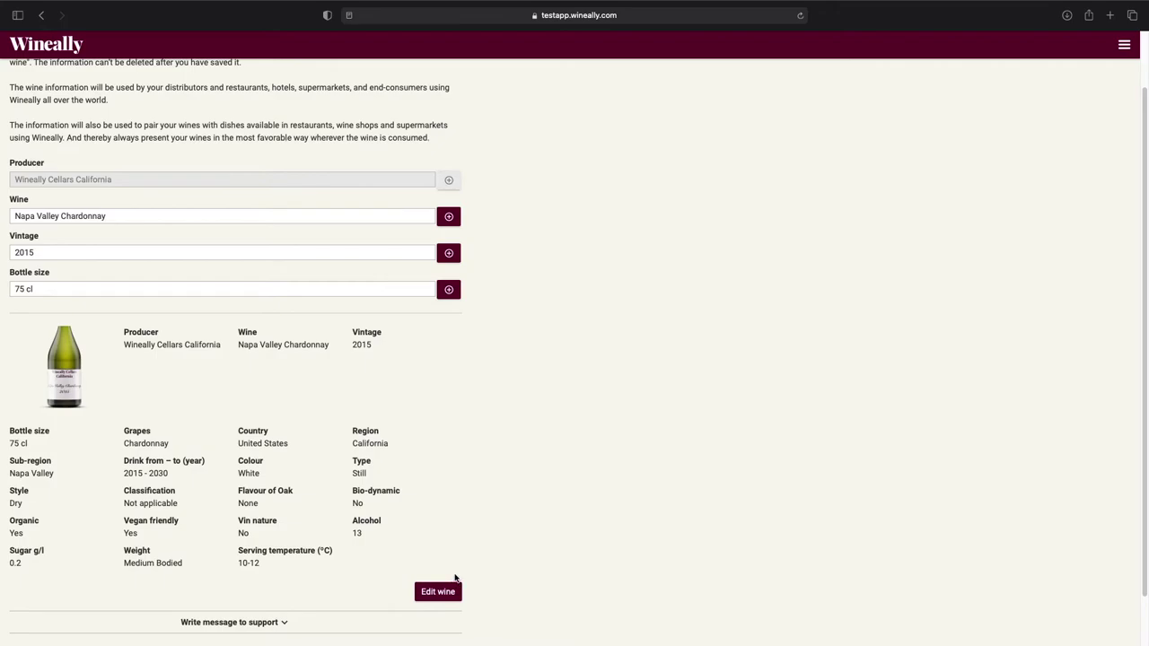
Choose 300 cl as the bottle size for the 2015 Napa Valley Chardonnay
{"action": "scroll", "coordinate": [454, 566], "scroll_direction": "down", "scroll_amount": 1}
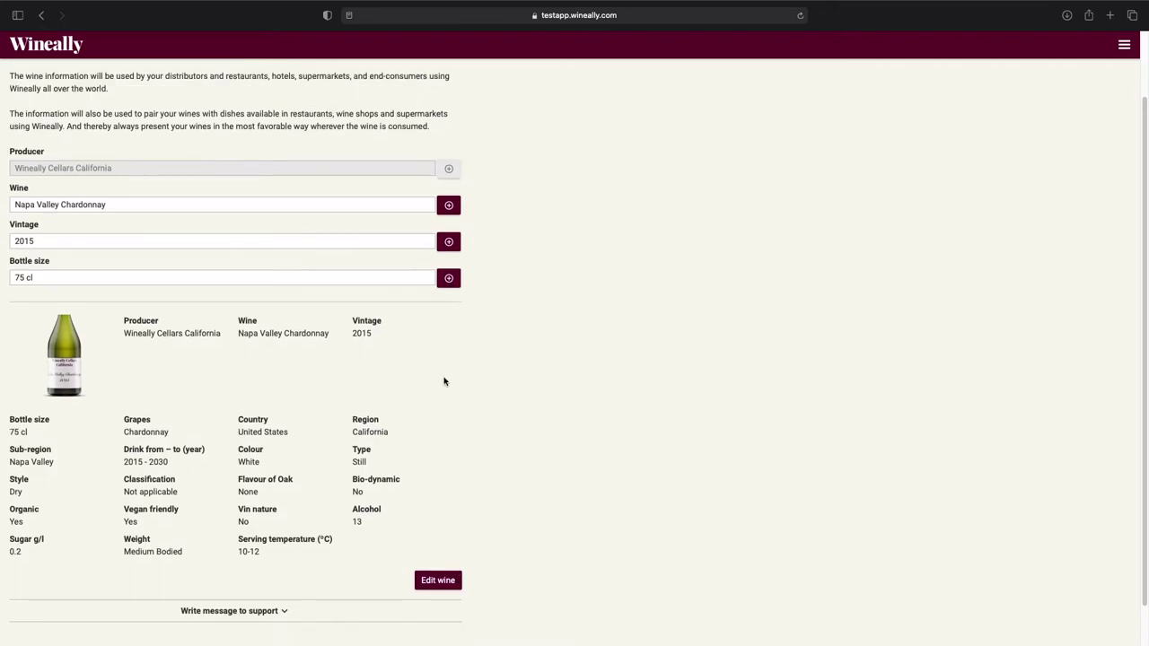
{"action": "left_click", "coordinate": [304, 278]}
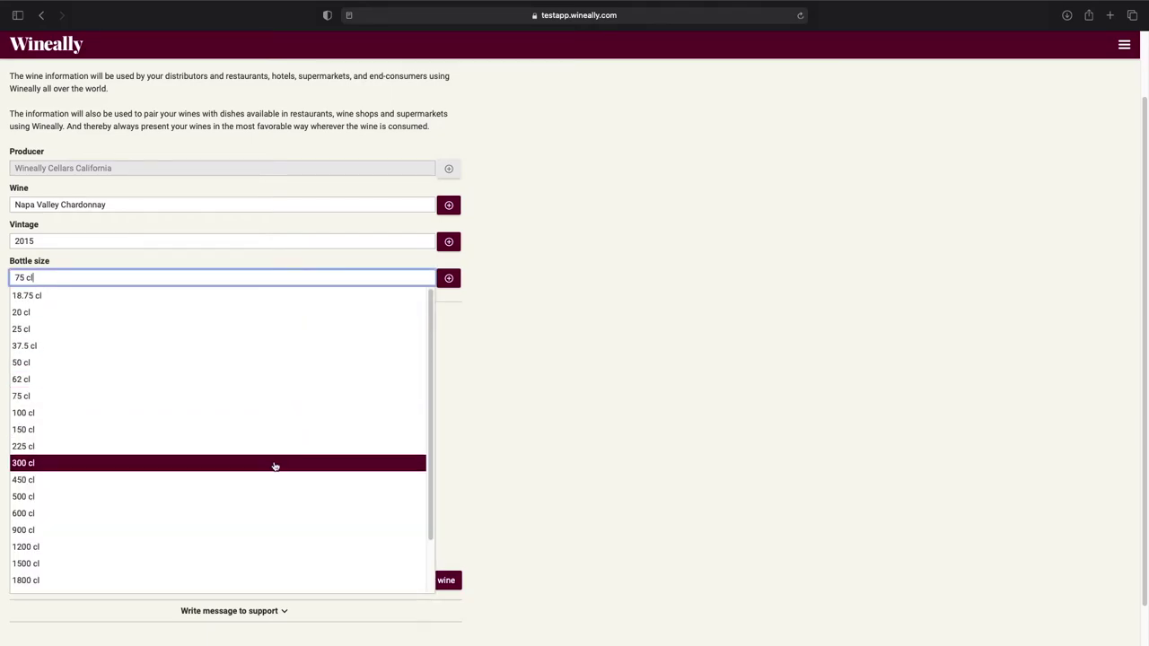
{"action": "left_click", "coordinate": [275, 463]}
Attach the Napa Valley Chardonnay 2015 image as the label and add the 300 cl wine
{"action": "scroll", "coordinate": [296, 480], "scroll_direction": "down", "scroll_amount": 5}
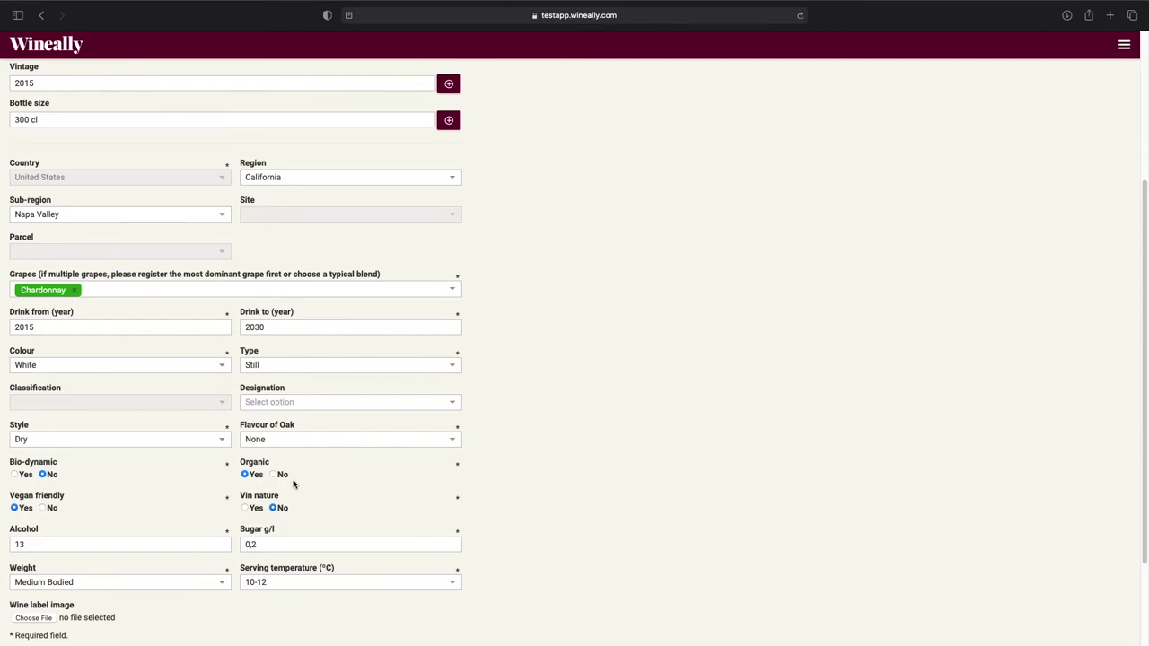
{"action": "left_click", "coordinate": [34, 533]}
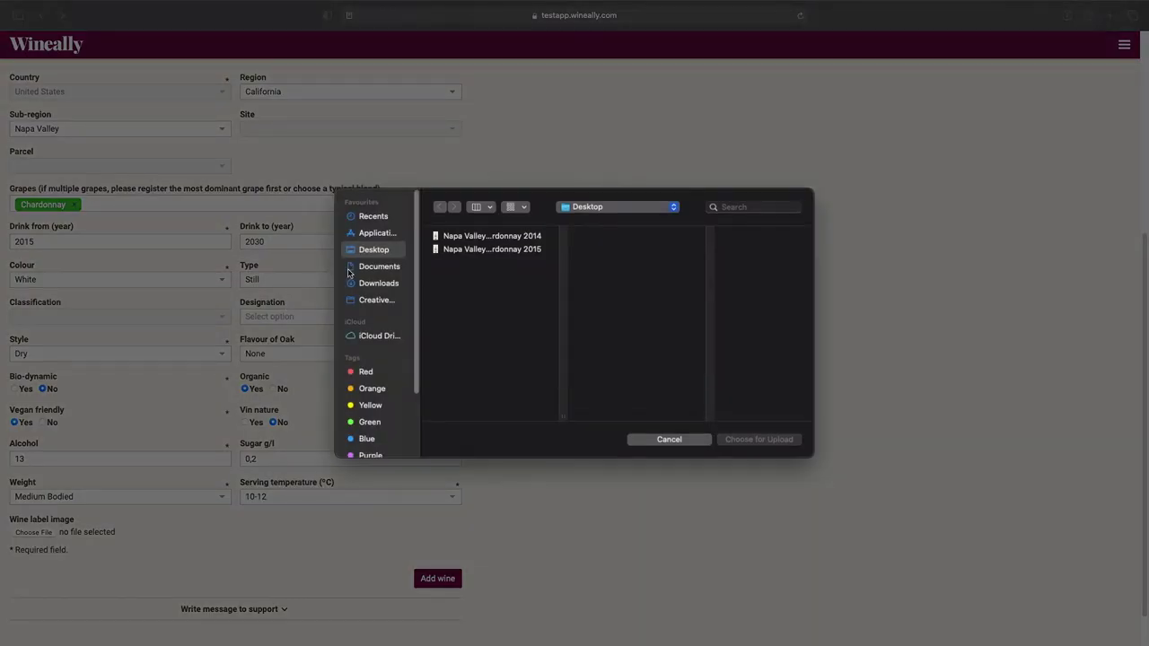
{"action": "left_click", "coordinate": [476, 251]}
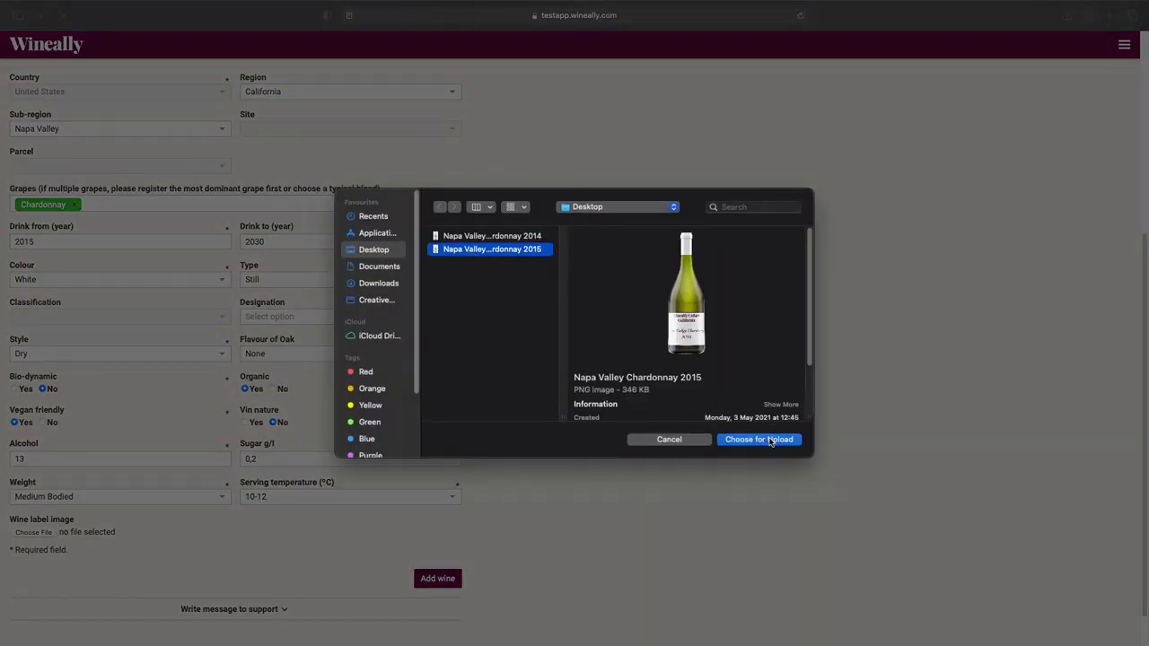
{"action": "left_click", "coordinate": [764, 440]}
{"action": "left_click", "coordinate": [452, 580]}
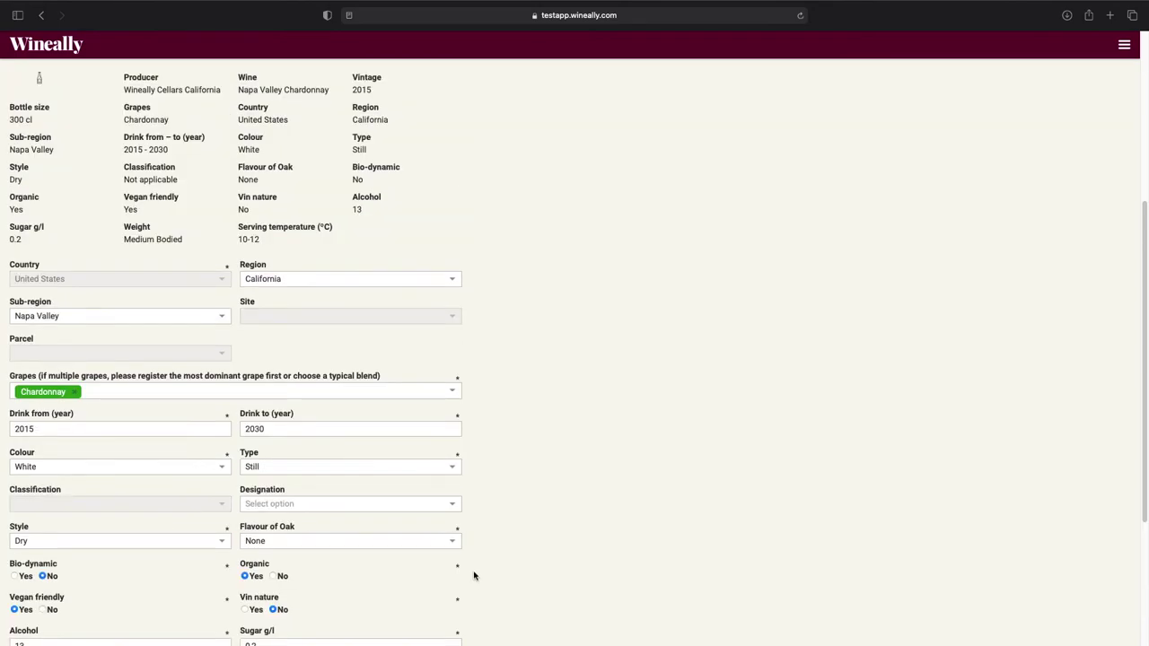
{"action": "scroll", "coordinate": [474, 577], "scroll_direction": "down", "scroll_amount": 5}
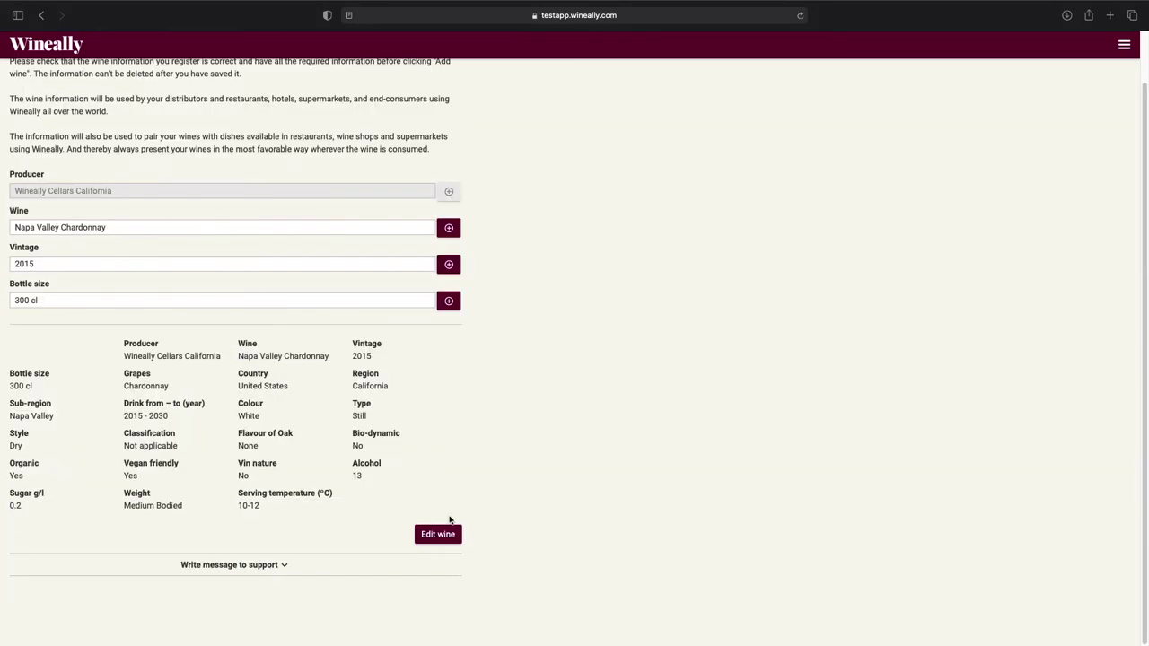
Start registering a new wine named Pinot Noir with vintage 2021 and a 75 cl bottle size, and look through its form
{"action": "scroll", "coordinate": [450, 522], "scroll_direction": "up", "scroll_amount": 1}
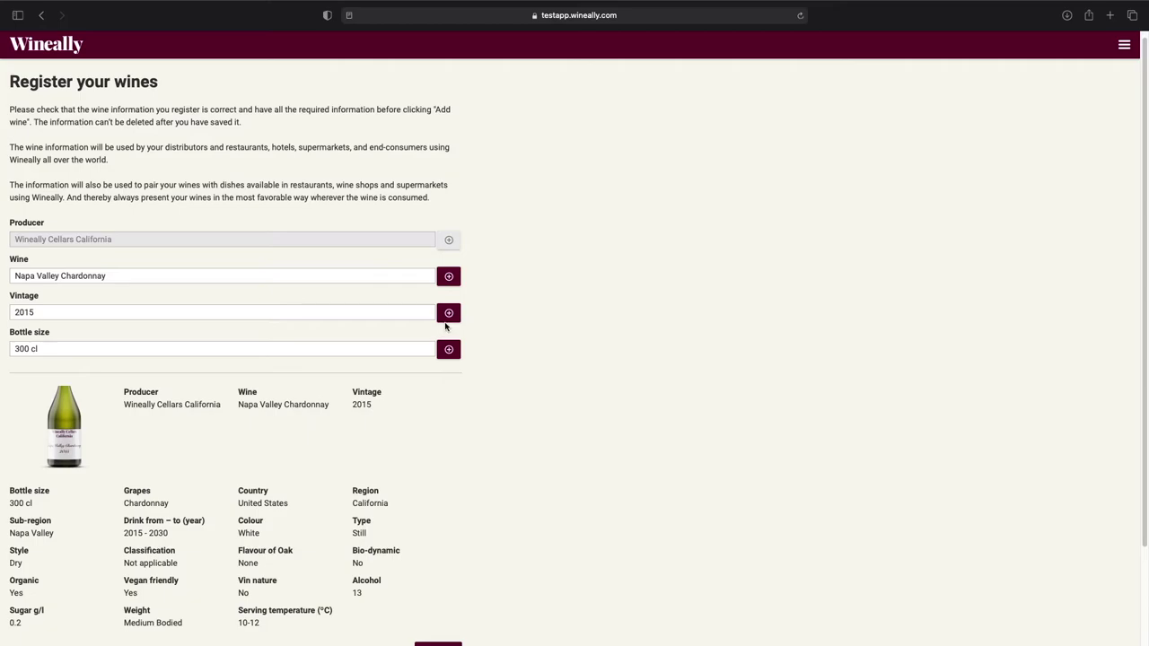
{"action": "left_click", "coordinate": [449, 277]}
{"action": "triple_click", "coordinate": [543, 361]}
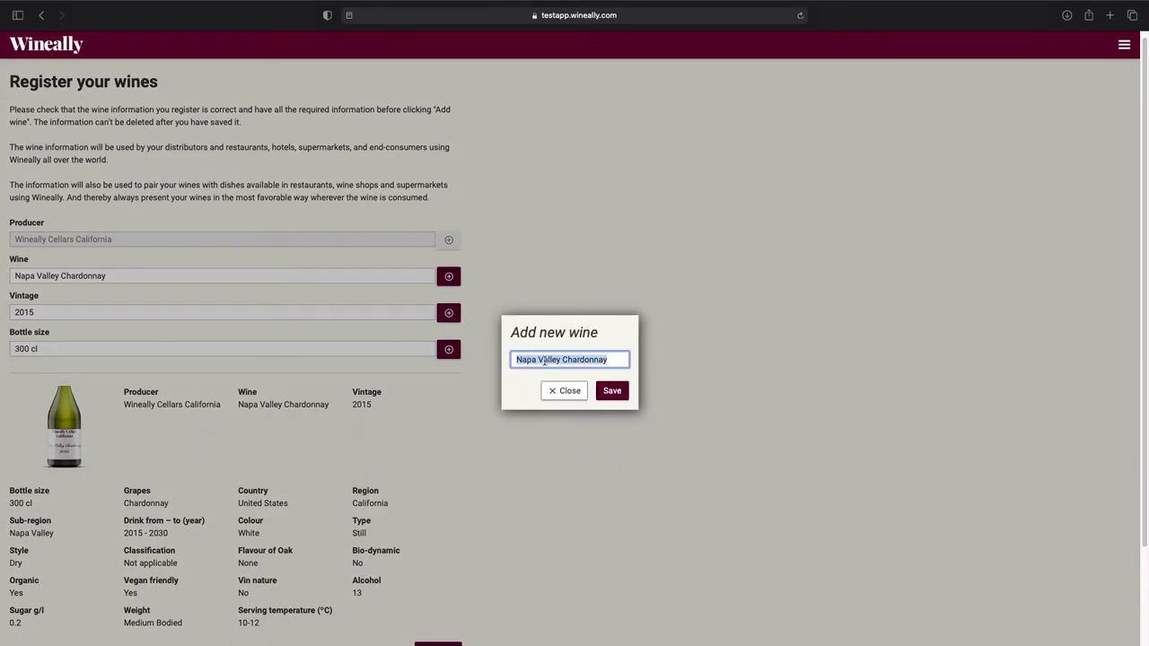
{"action": "type", "text": "Pinot Noir"}
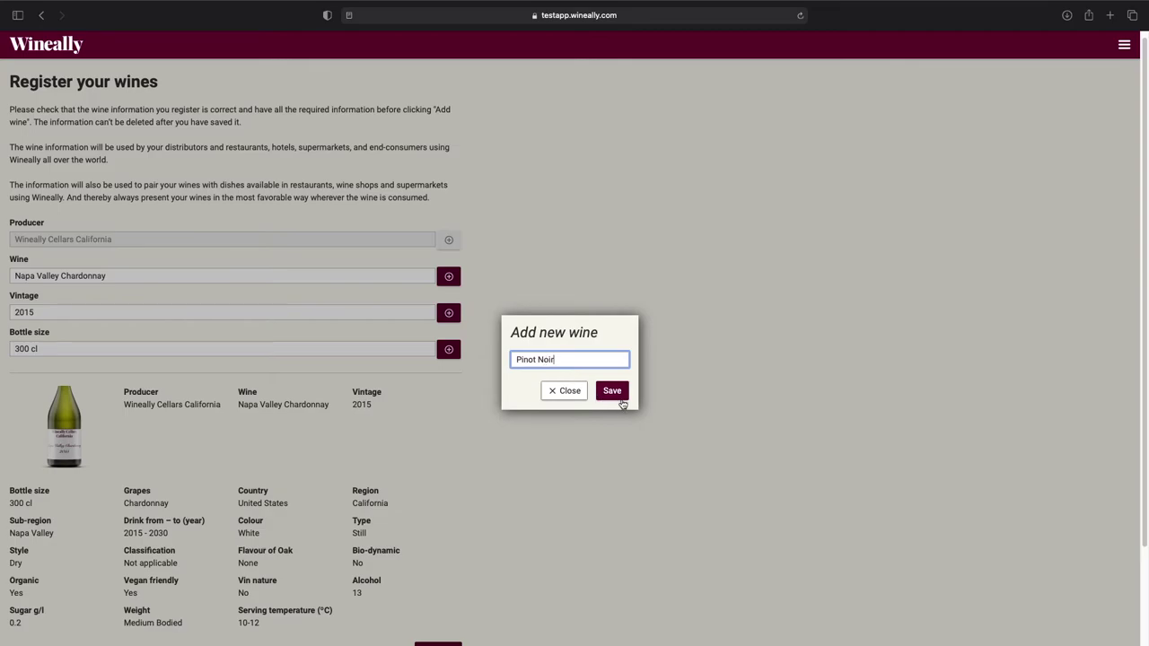
{"action": "left_click", "coordinate": [618, 394]}
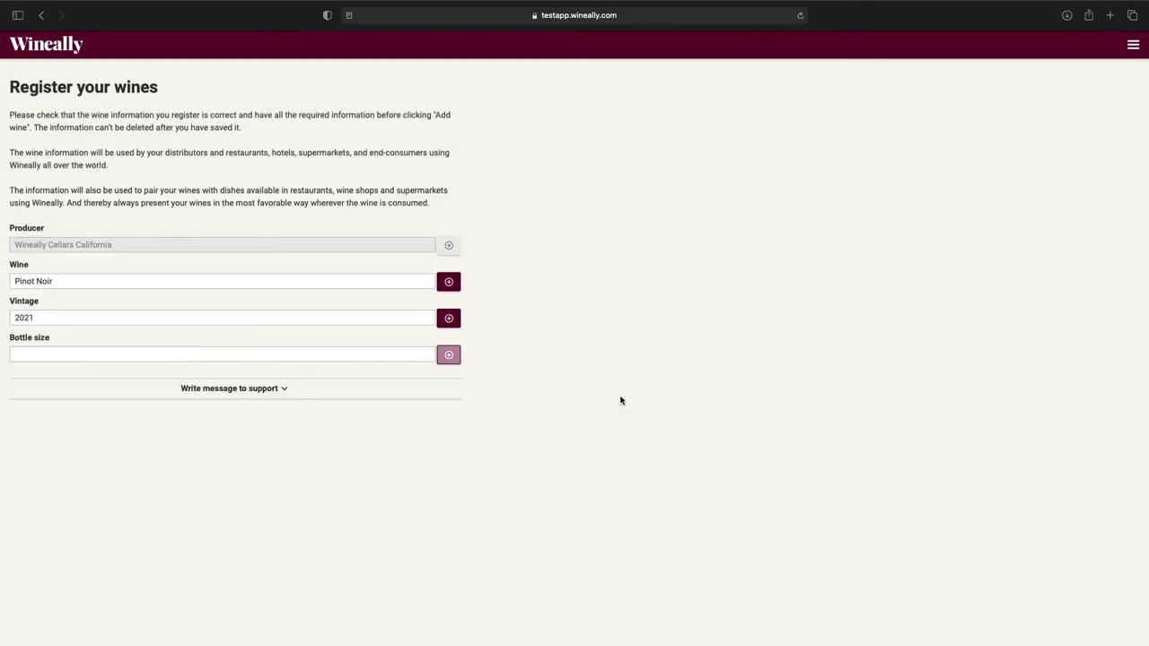
{"action": "scroll", "coordinate": [615, 414], "scroll_direction": "down", "scroll_amount": 5}
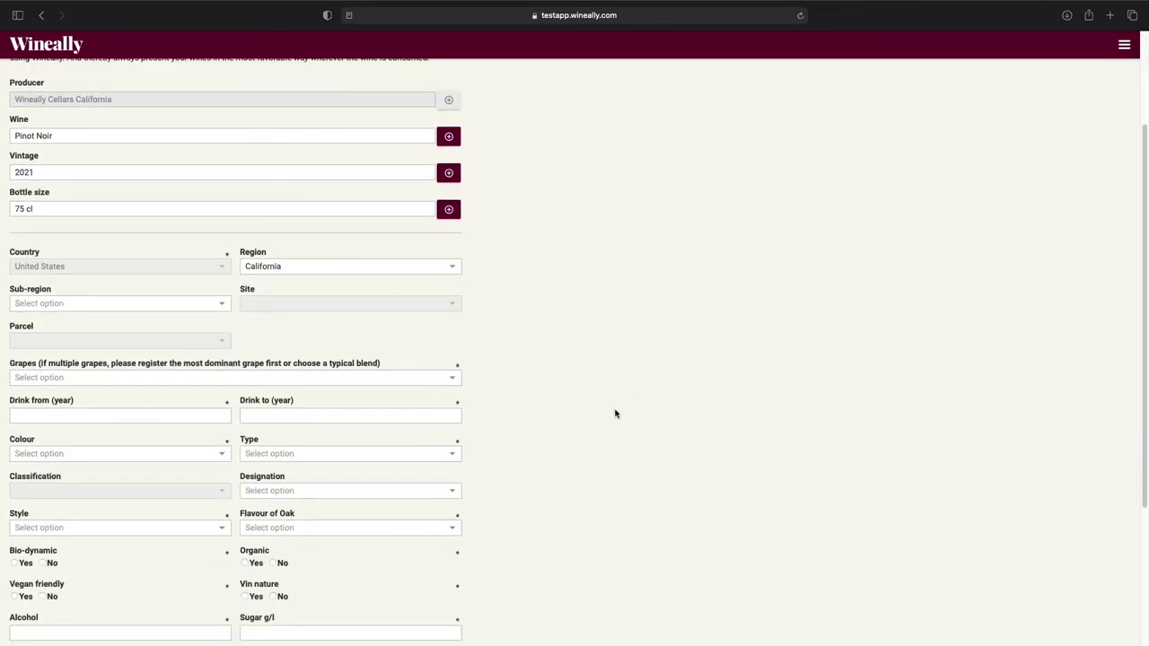
{"action": "scroll", "coordinate": [615, 414], "scroll_direction": "down", "scroll_amount": 2}
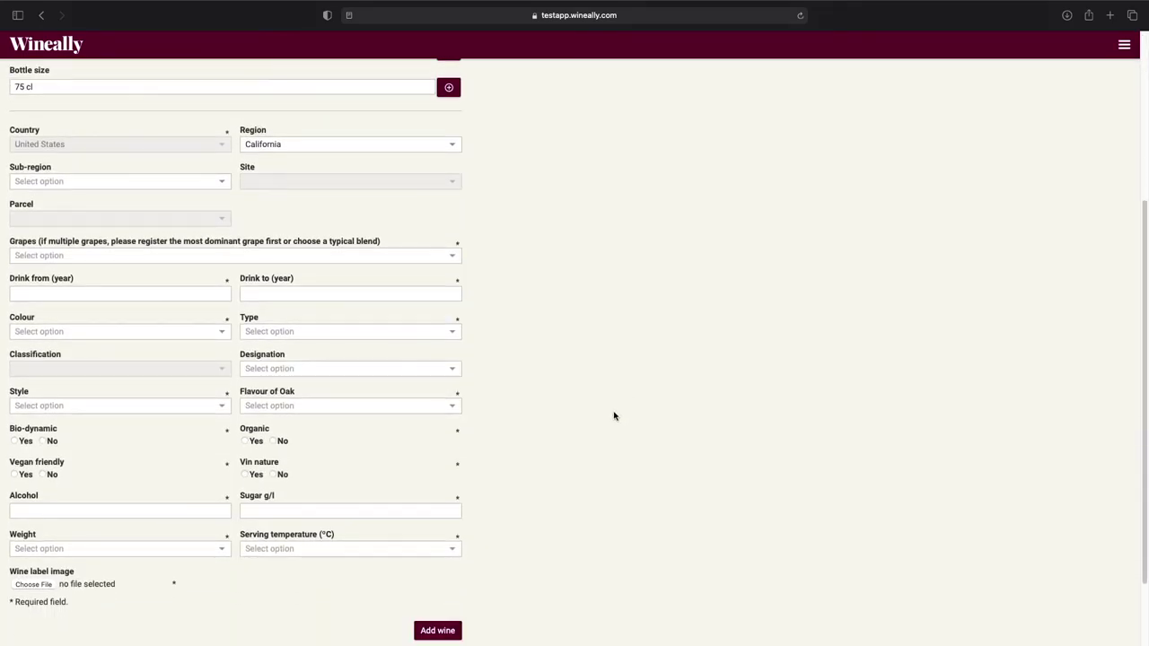
{"action": "scroll", "coordinate": [615, 416], "scroll_direction": "up", "scroll_amount": 7}
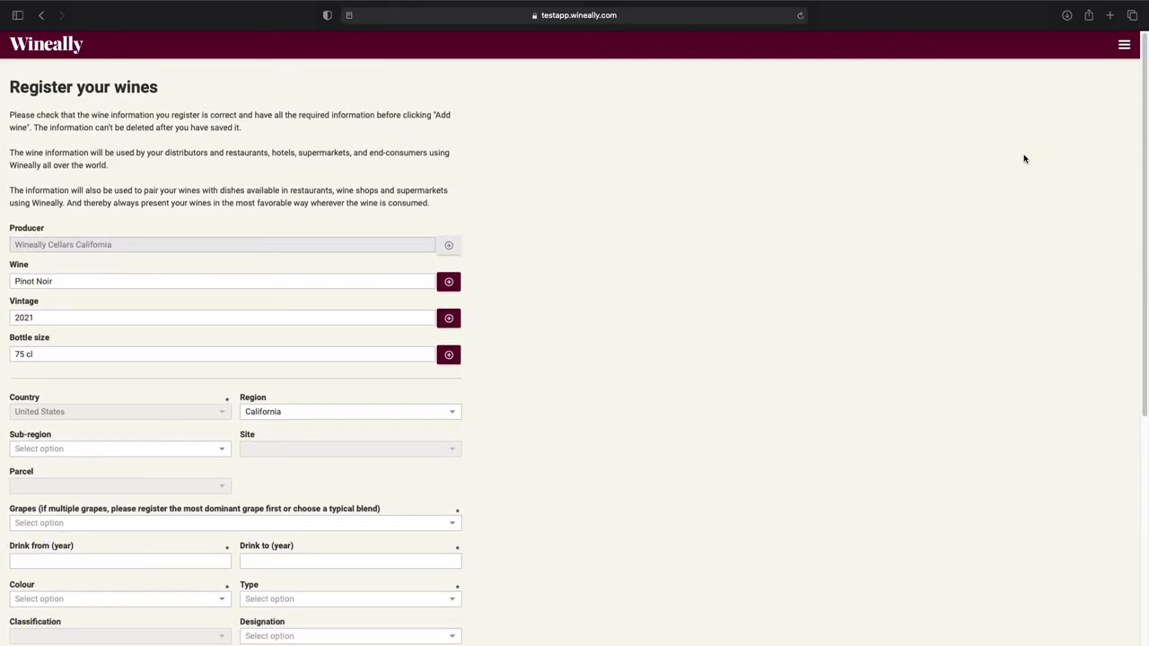
Leave the Pinot Noir registration without saving and open the overview of the producer's own wines
{"action": "left_click", "coordinate": [1123, 45]}
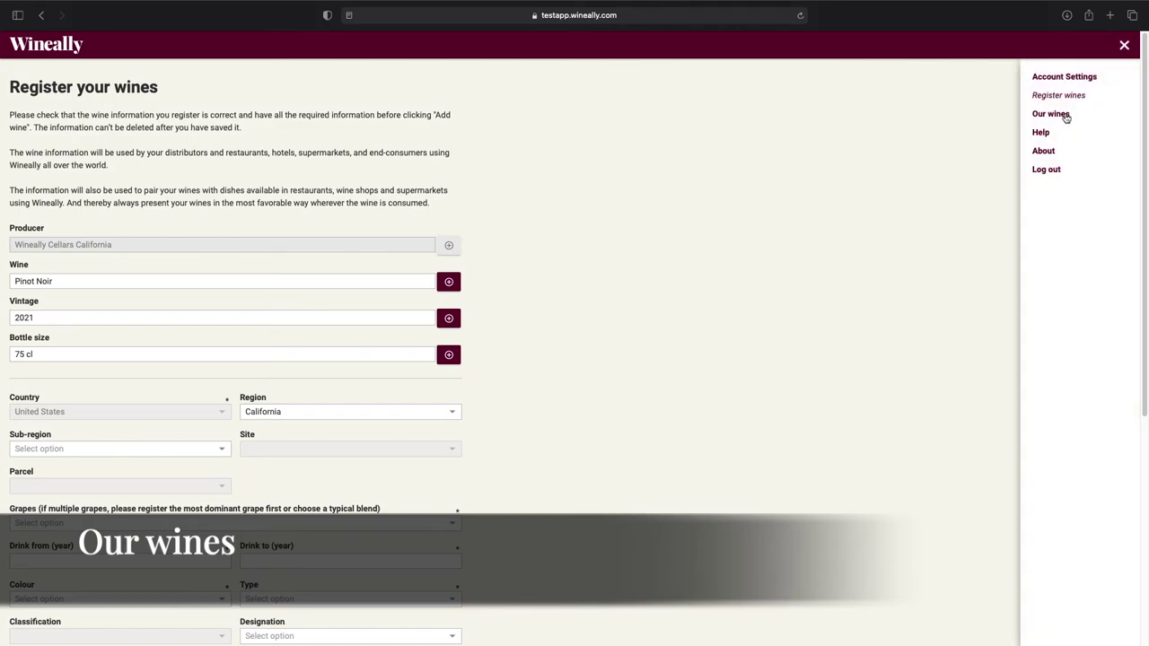
{"action": "left_click", "coordinate": [1056, 115]}
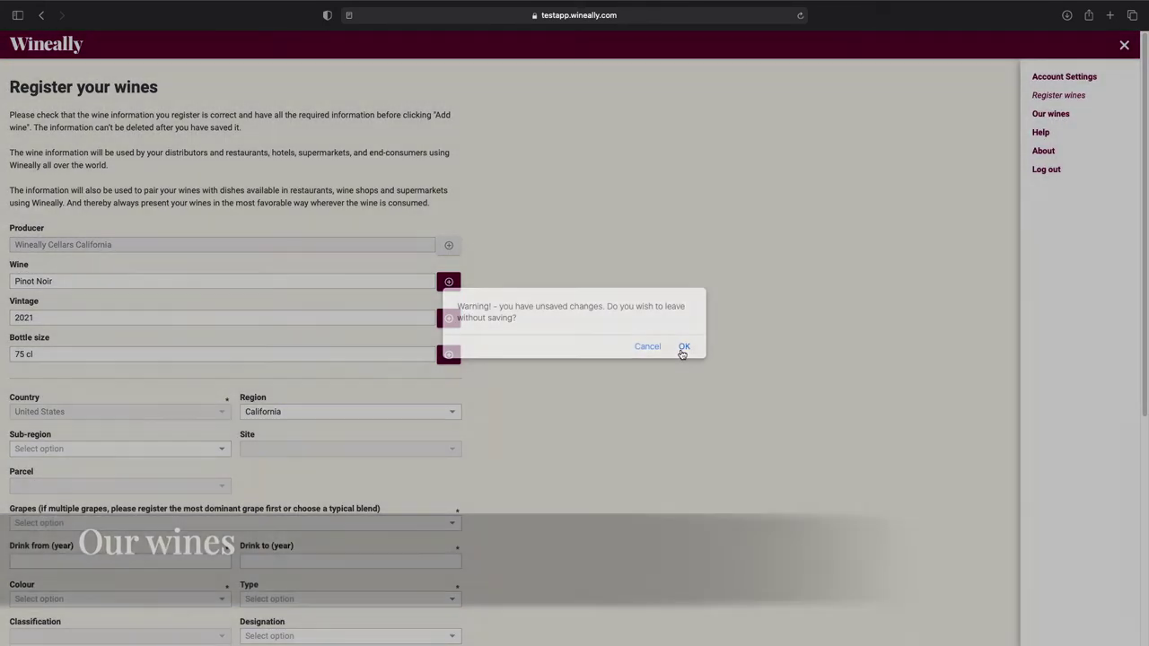
{"action": "left_click", "coordinate": [683, 347]}
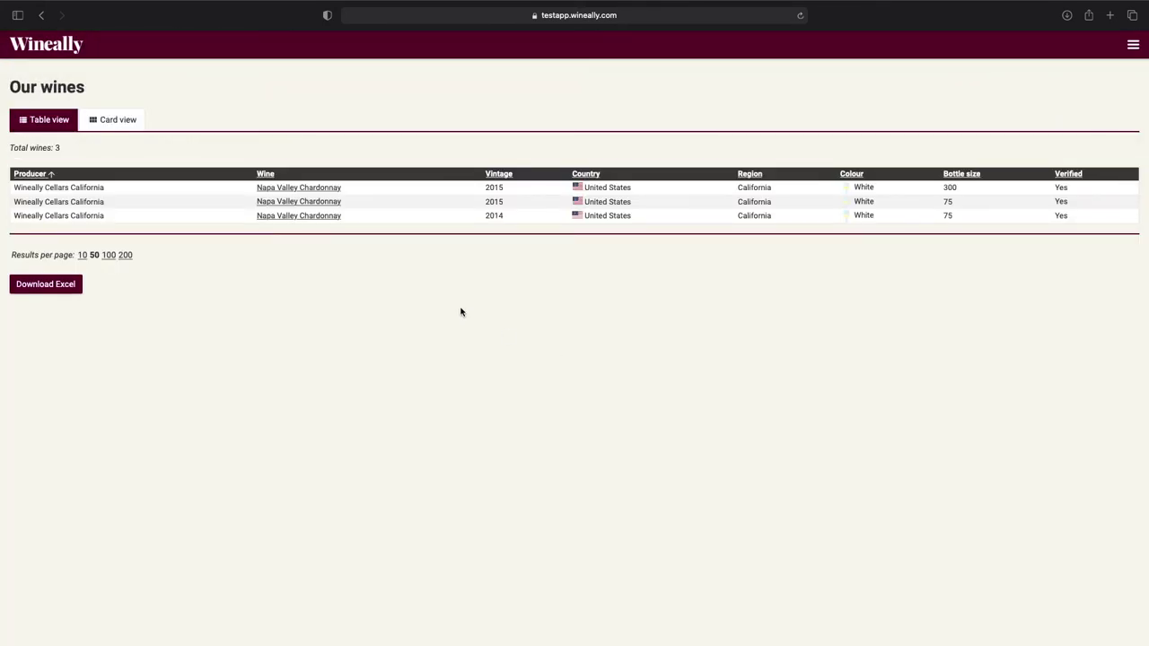
Open the 2014 Napa Valley Chardonnay, check its editable wine information, and return to its read-only details
{"action": "left_click", "coordinate": [313, 218]}
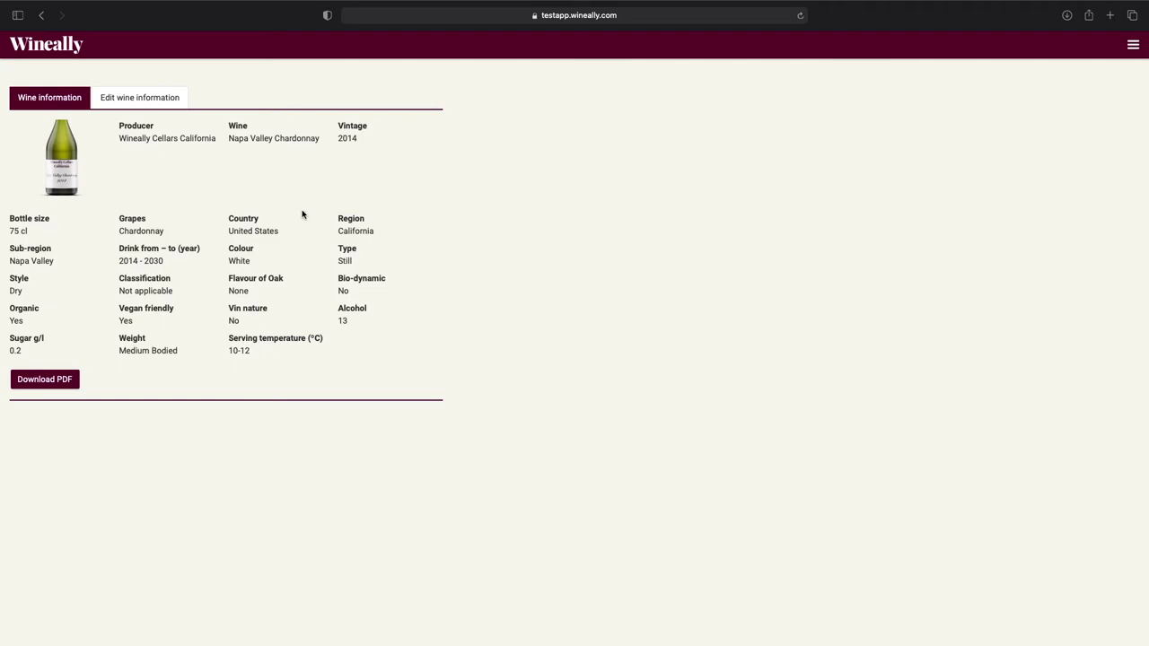
{"action": "left_click", "coordinate": [154, 102]}
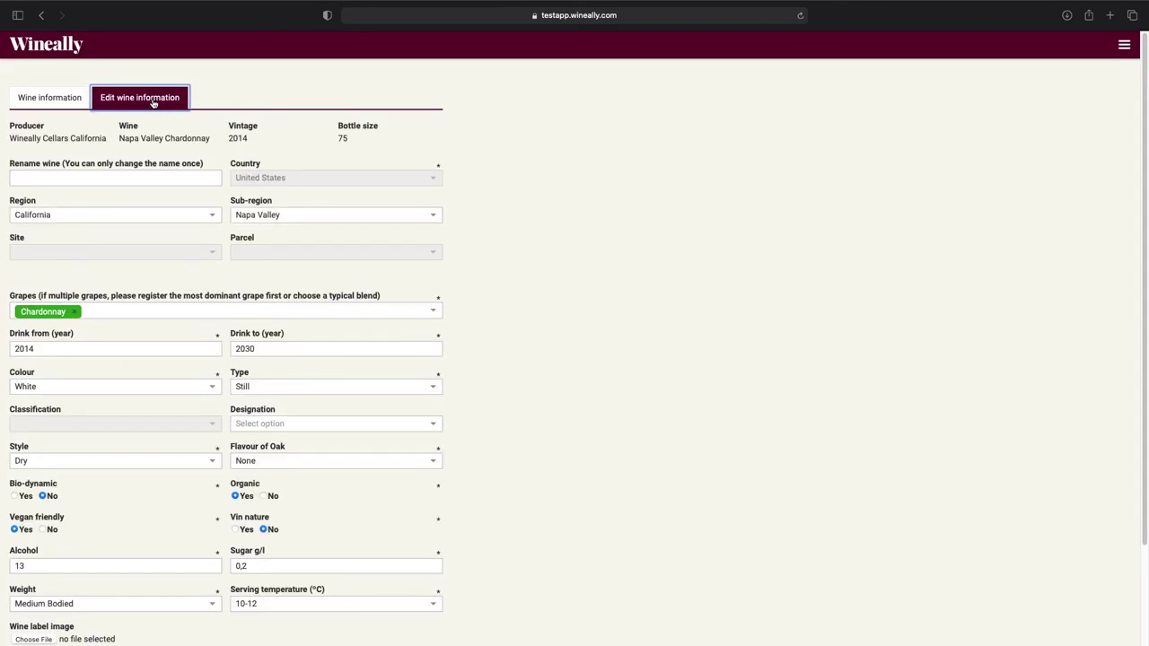
{"action": "scroll", "coordinate": [170, 171], "scroll_direction": "down", "scroll_amount": 2}
{"action": "scroll", "coordinate": [171, 174], "scroll_direction": "up", "scroll_amount": 2}
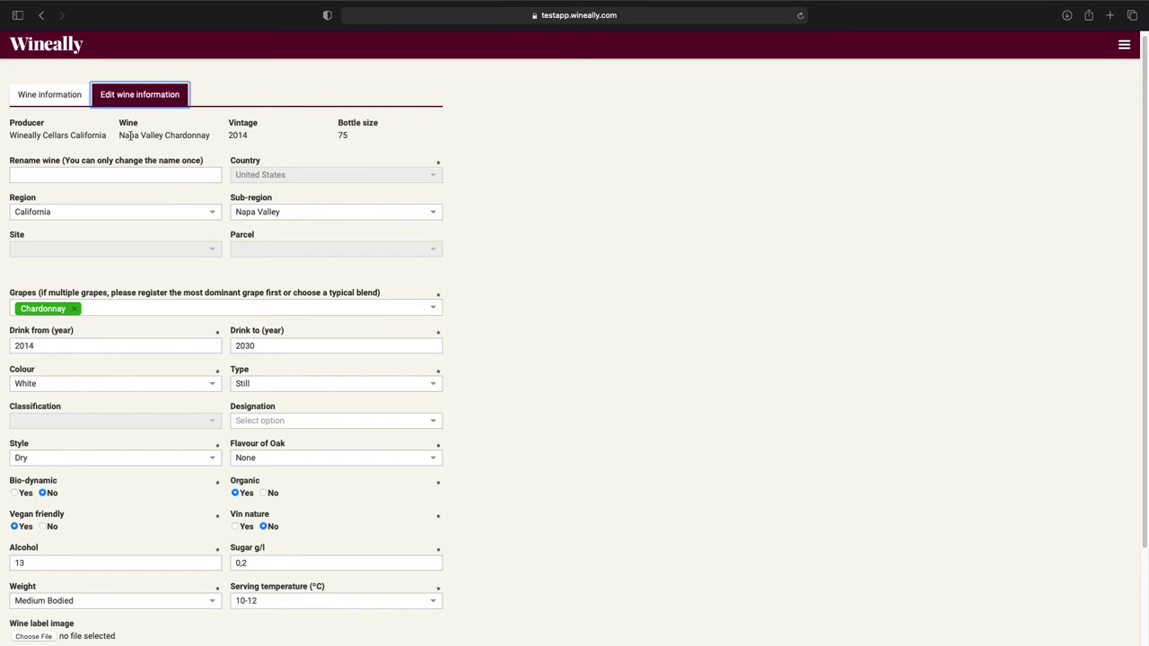
{"action": "left_click", "coordinate": [64, 98]}
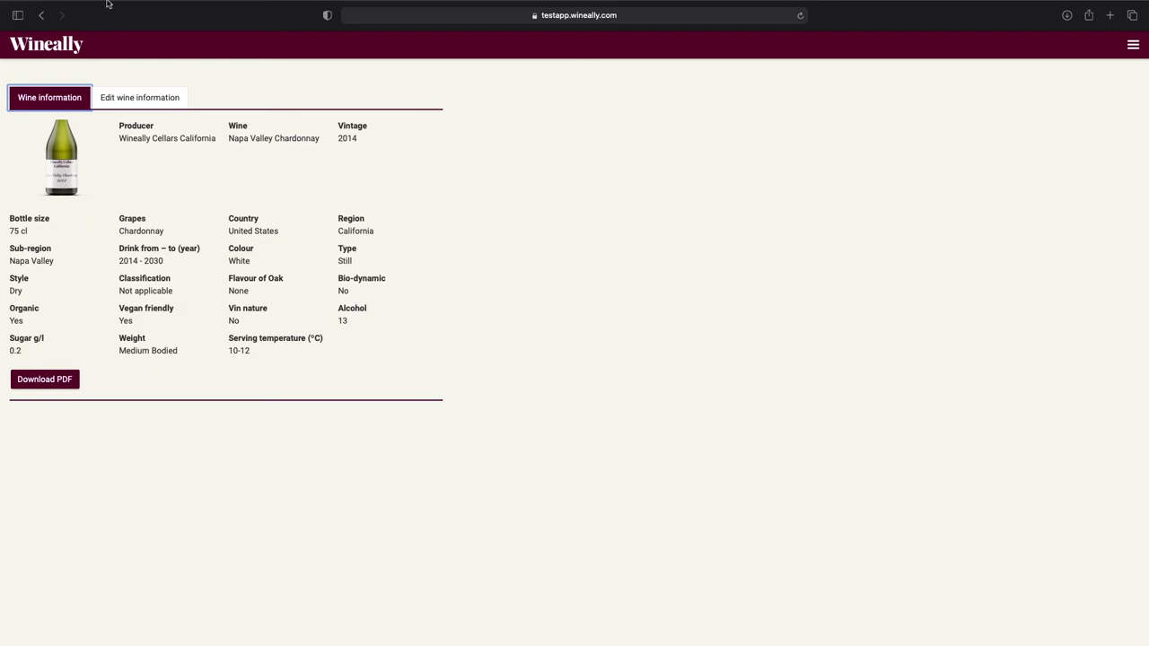
Switch to Acrobat and examine the d'Arenberg, The Footbolt, 2018 wine fact sheet at full-screen size
{"action": "mouse_move", "coordinate": [102, 5]}
{"action": "left_click", "coordinate": [39, 27]}
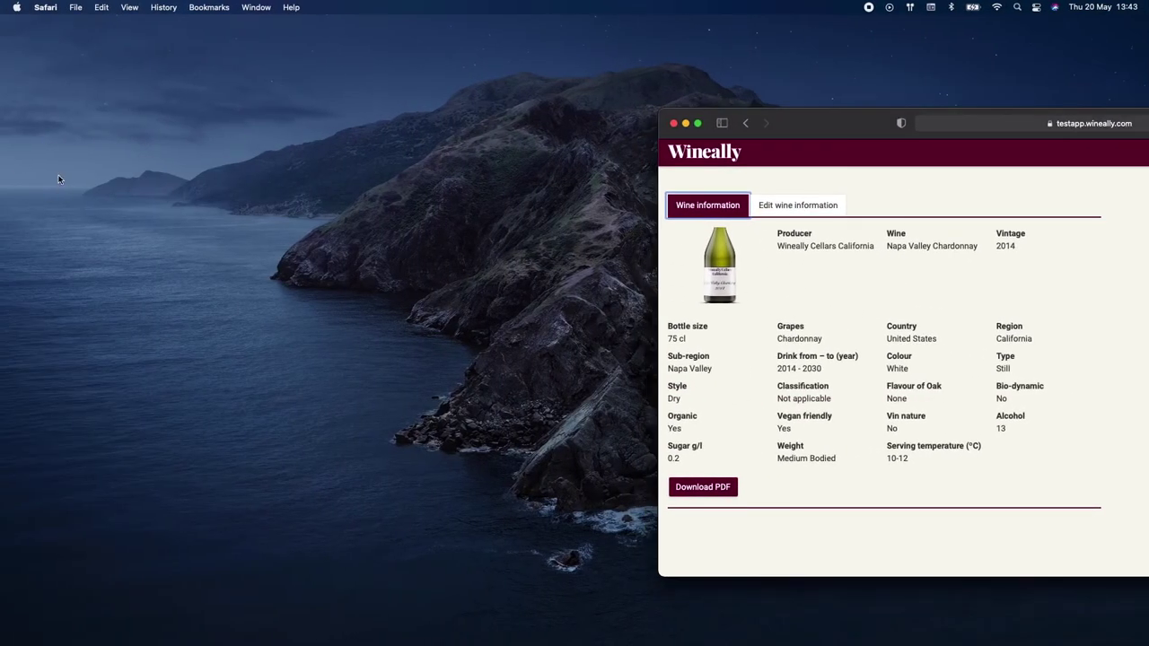
{"action": "left_click", "coordinate": [38, 200]}
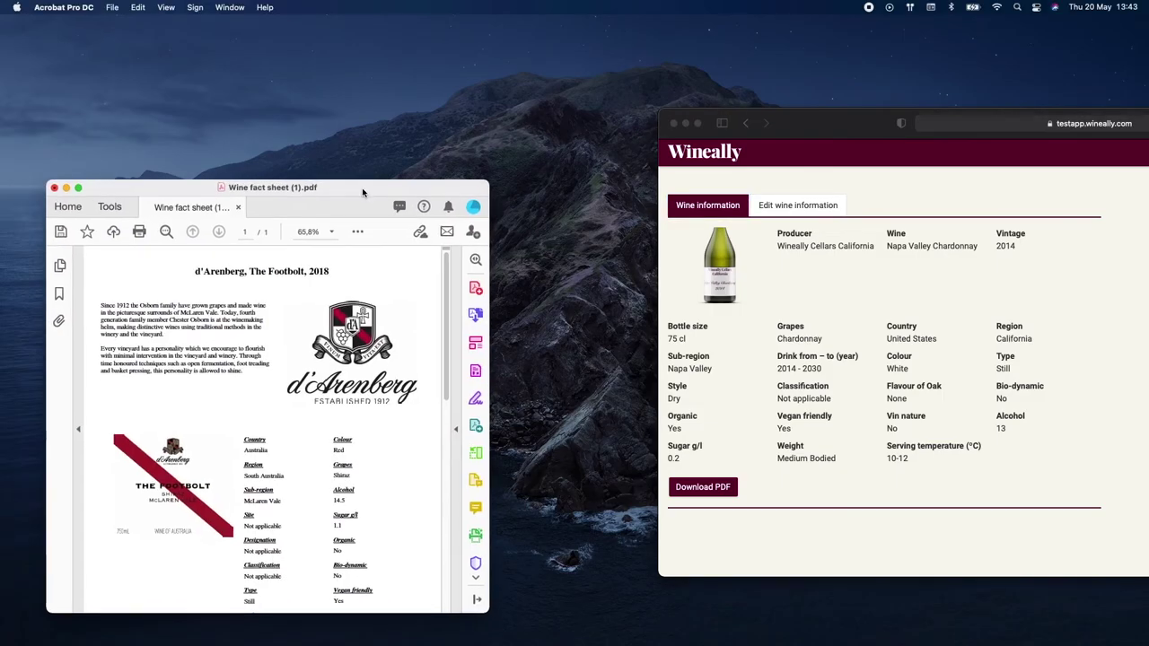
{"action": "left_click", "coordinate": [96, 181]}
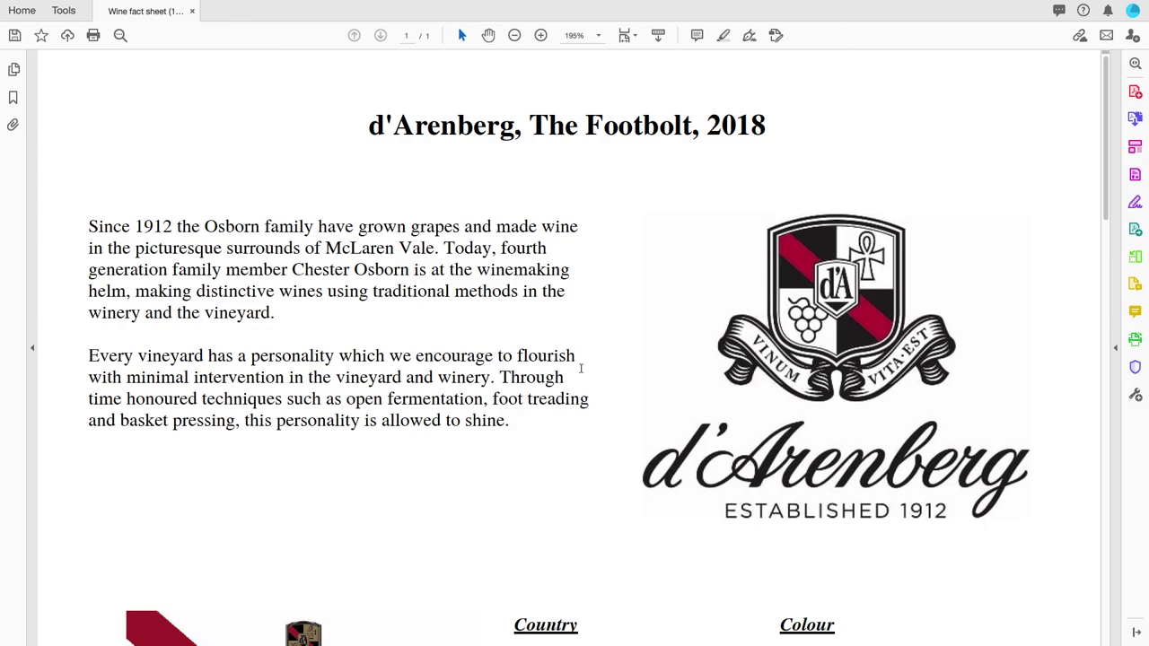
{"action": "scroll", "coordinate": [580, 368], "scroll_direction": "down", "scroll_amount": 5}
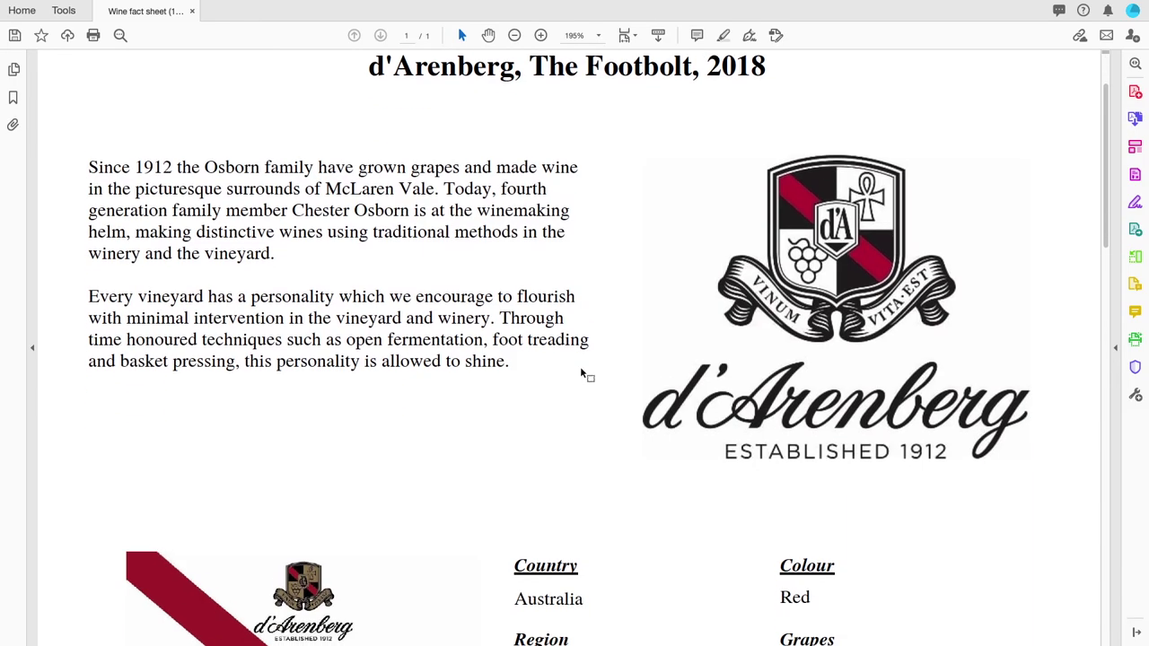
{"action": "scroll", "coordinate": [581, 367], "scroll_direction": "down", "scroll_amount": 5}
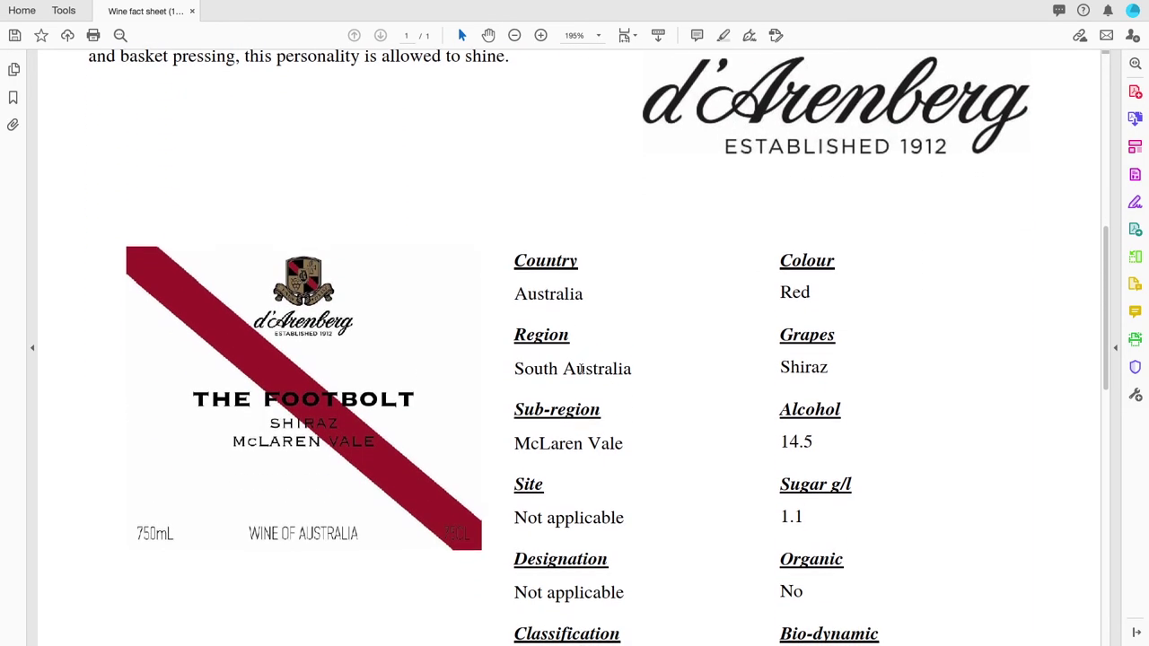
Return to the full-screen Wineally page in Safari and check the available account languages in the personal account settings
{"action": "mouse_move", "coordinate": [350, 3]}
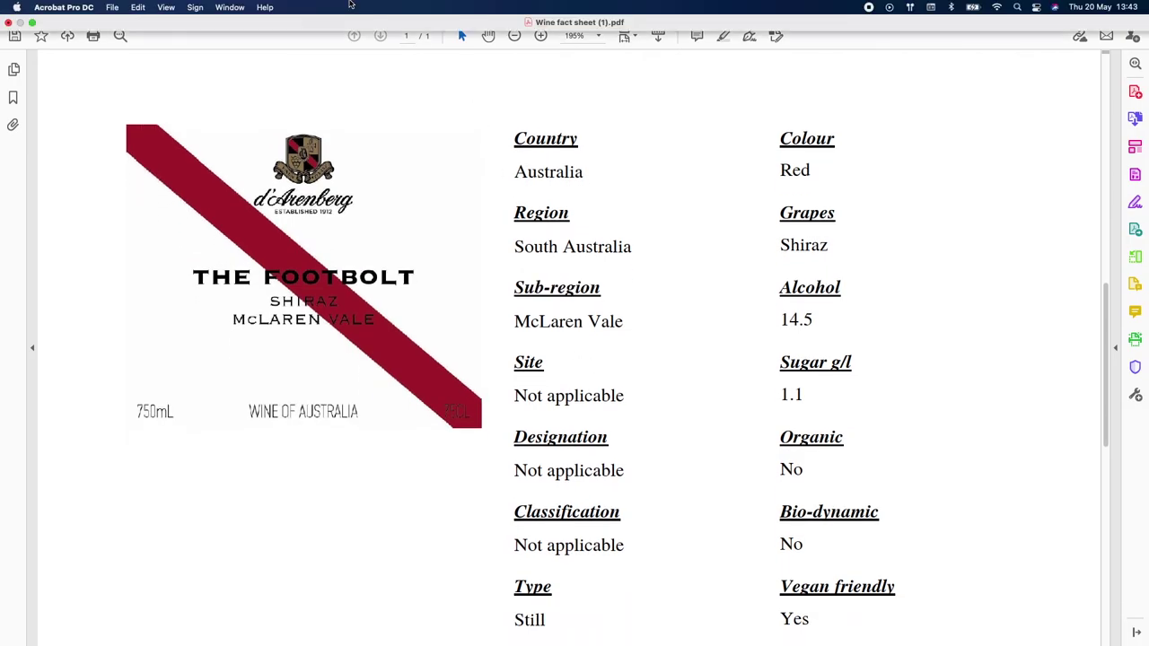
{"action": "left_click", "coordinate": [32, 23]}
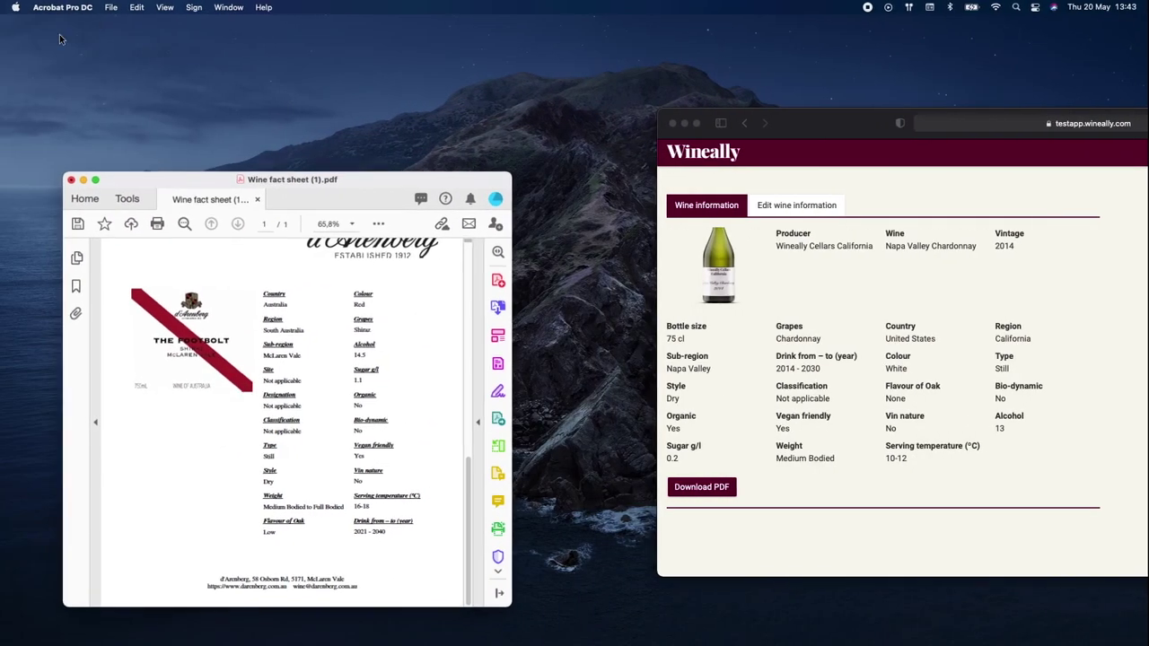
{"action": "left_click", "coordinate": [703, 124]}
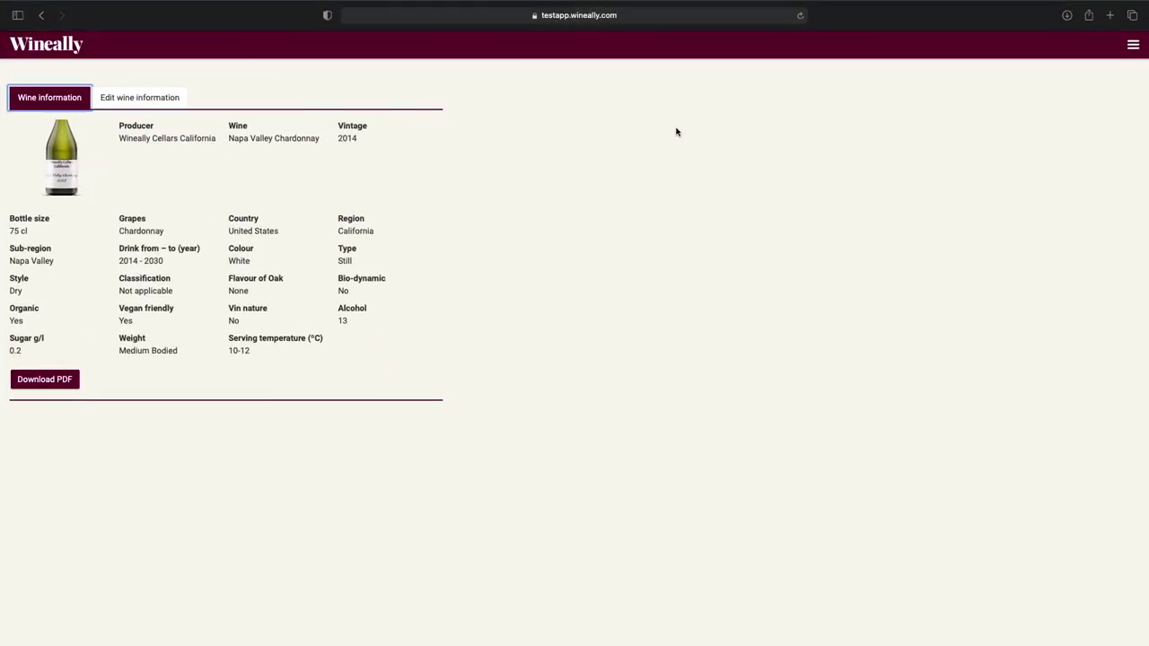
{"action": "left_click", "coordinate": [1132, 45]}
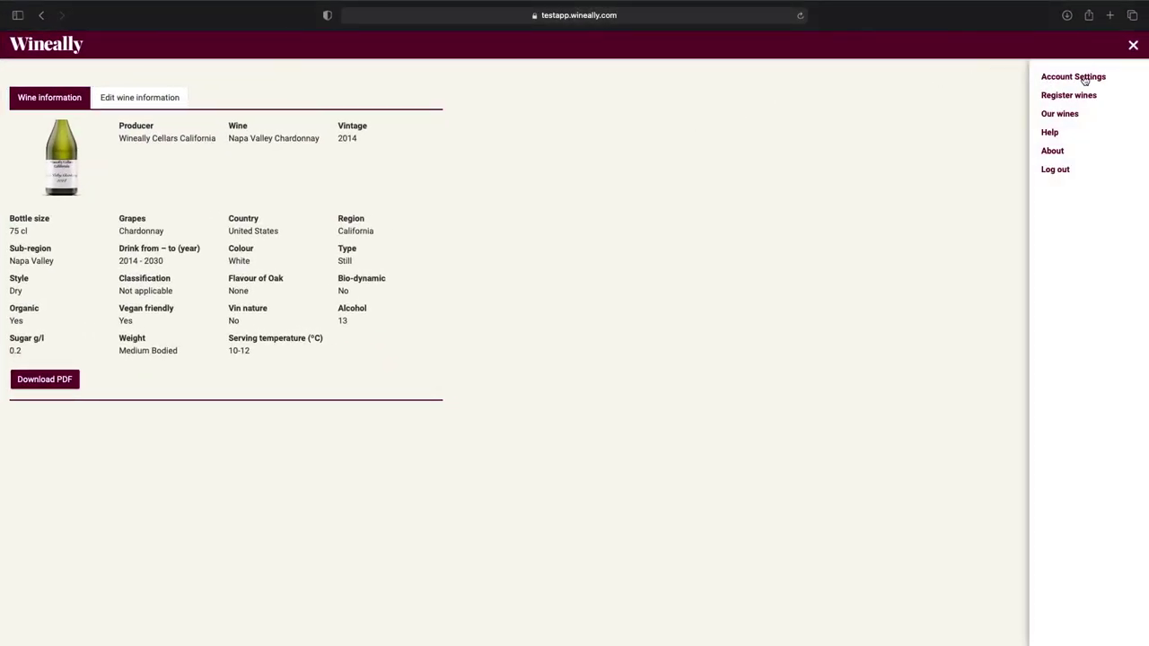
{"action": "left_click", "coordinate": [1084, 79]}
{"action": "left_click", "coordinate": [148, 126]}
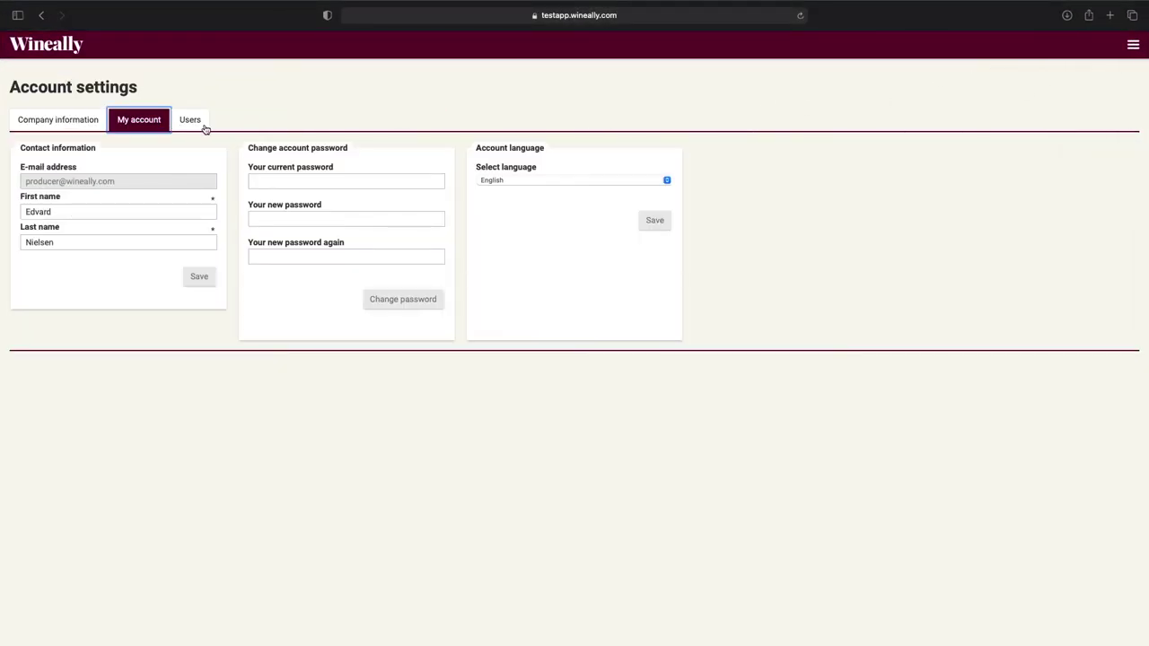
{"action": "left_click", "coordinate": [500, 179]}
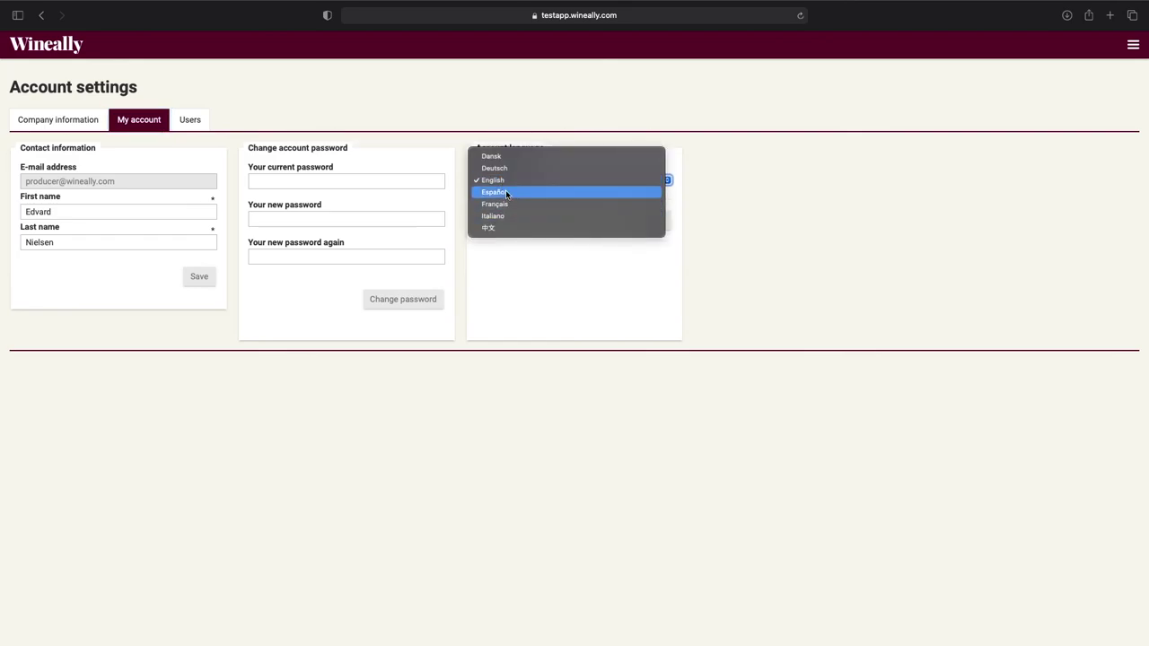
{"action": "left_click", "coordinate": [815, 186]}
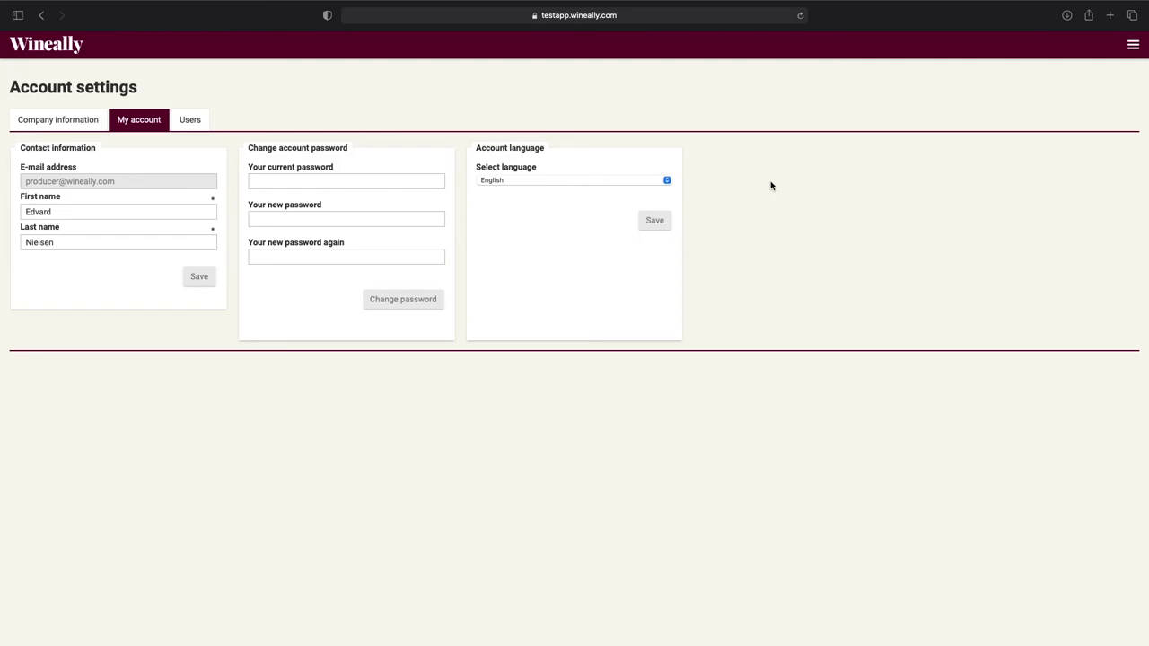
Download the producer's wine list as an Excel file from the overview of its own wines
{"action": "left_click", "coordinate": [1132, 44]}
{"action": "left_click", "coordinate": [1052, 116]}
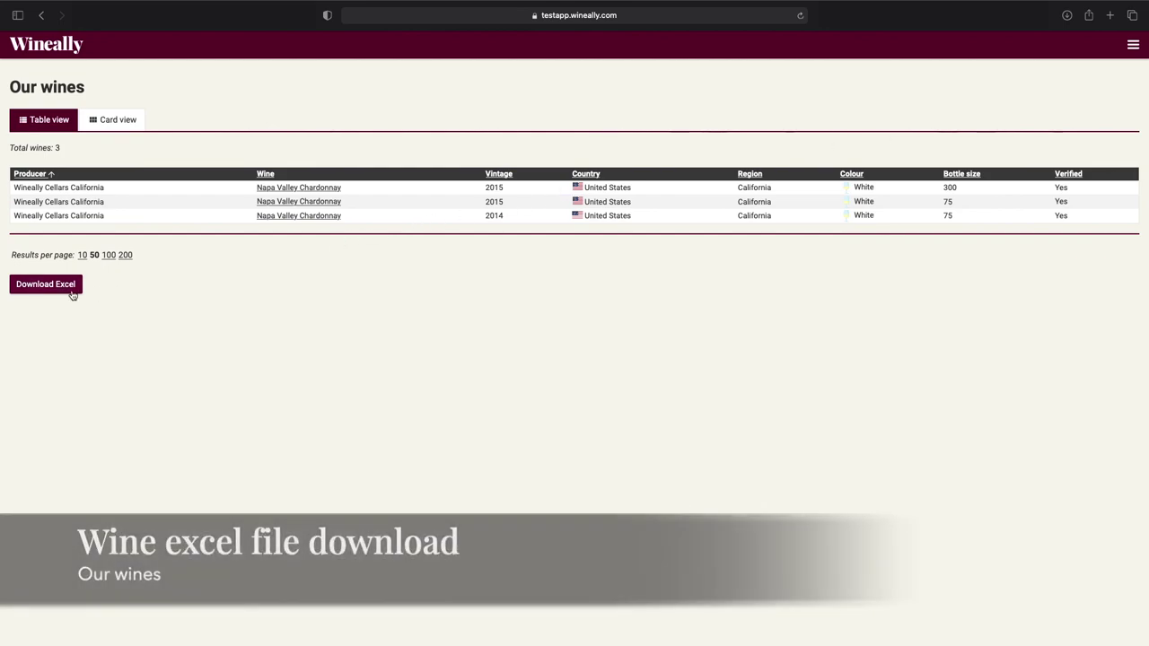
{"action": "left_click", "coordinate": [71, 293]}
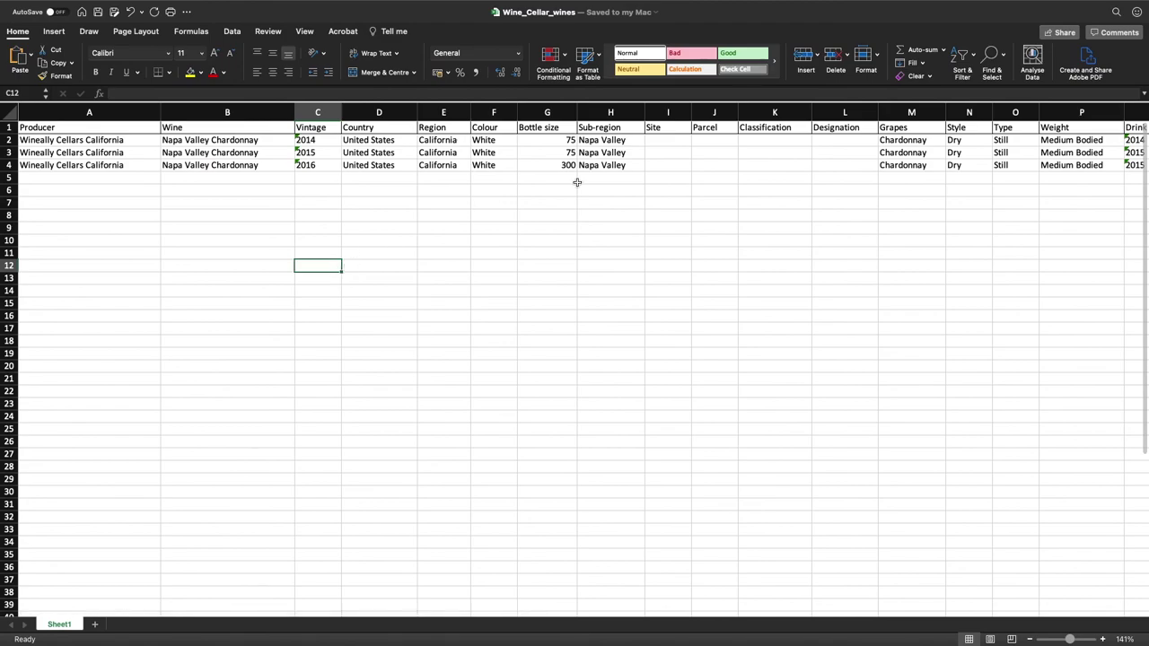
Examine the columns of the Wine_Cellar_wines spreadsheet in Excel, through to the Image URL column
{"action": "scroll", "coordinate": [577, 182], "scroll_direction": "right", "scroll_amount": 10}
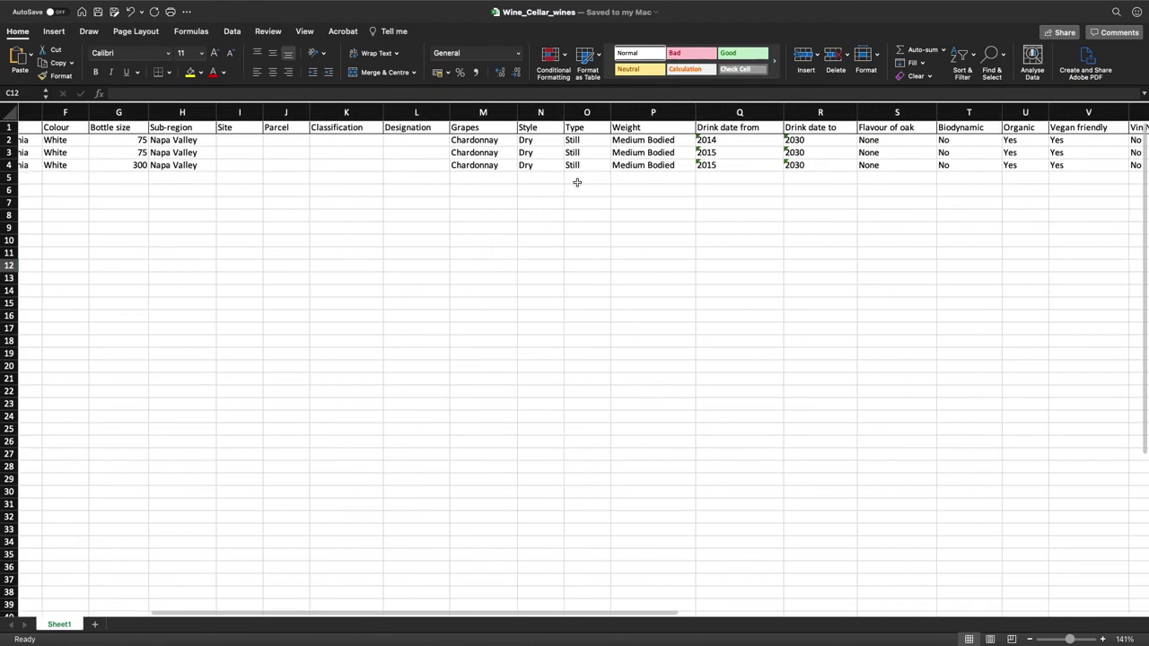
{"action": "scroll", "coordinate": [577, 182], "scroll_direction": "right", "scroll_amount": 5}
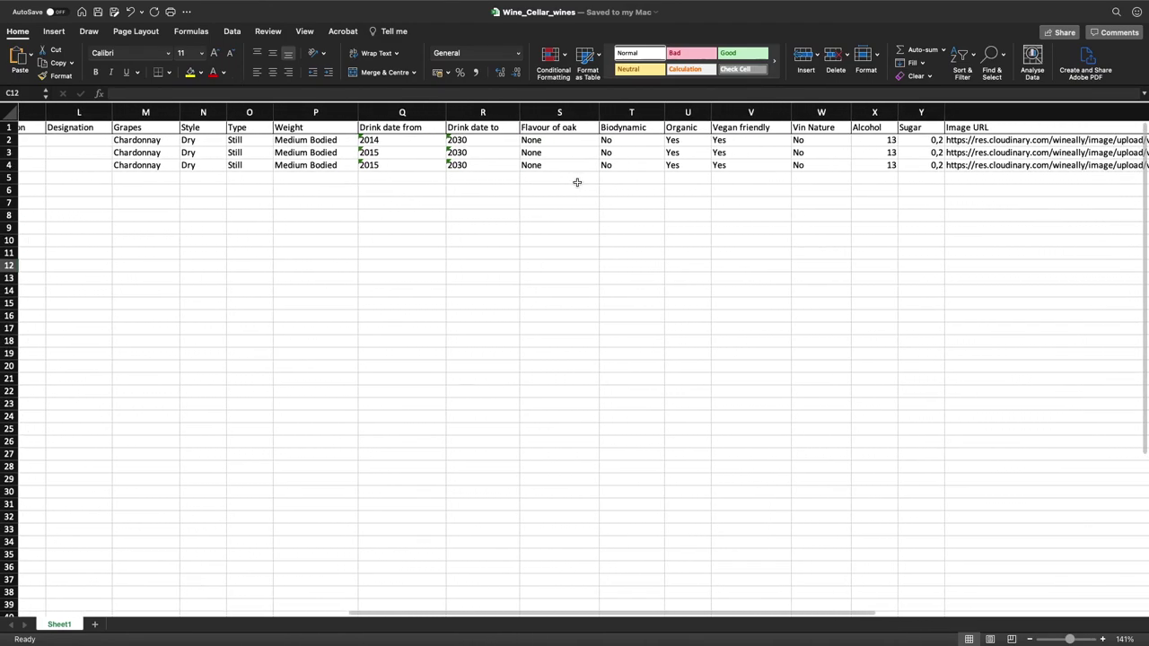
{"action": "scroll", "coordinate": [577, 182], "scroll_direction": "right", "scroll_amount": 3}
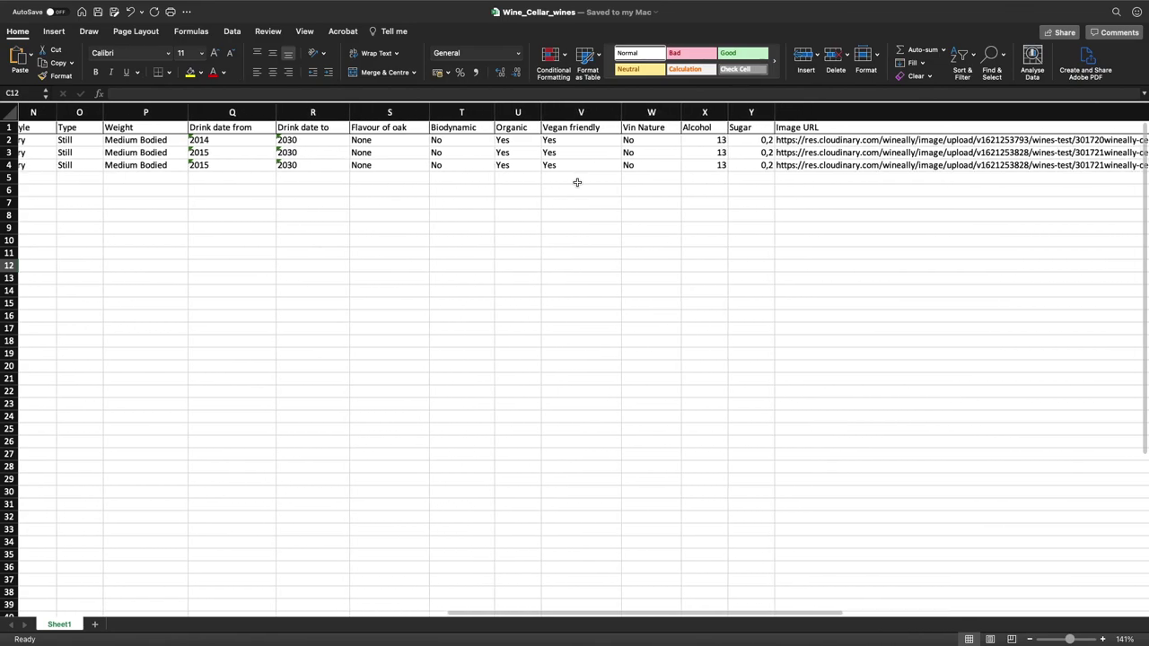